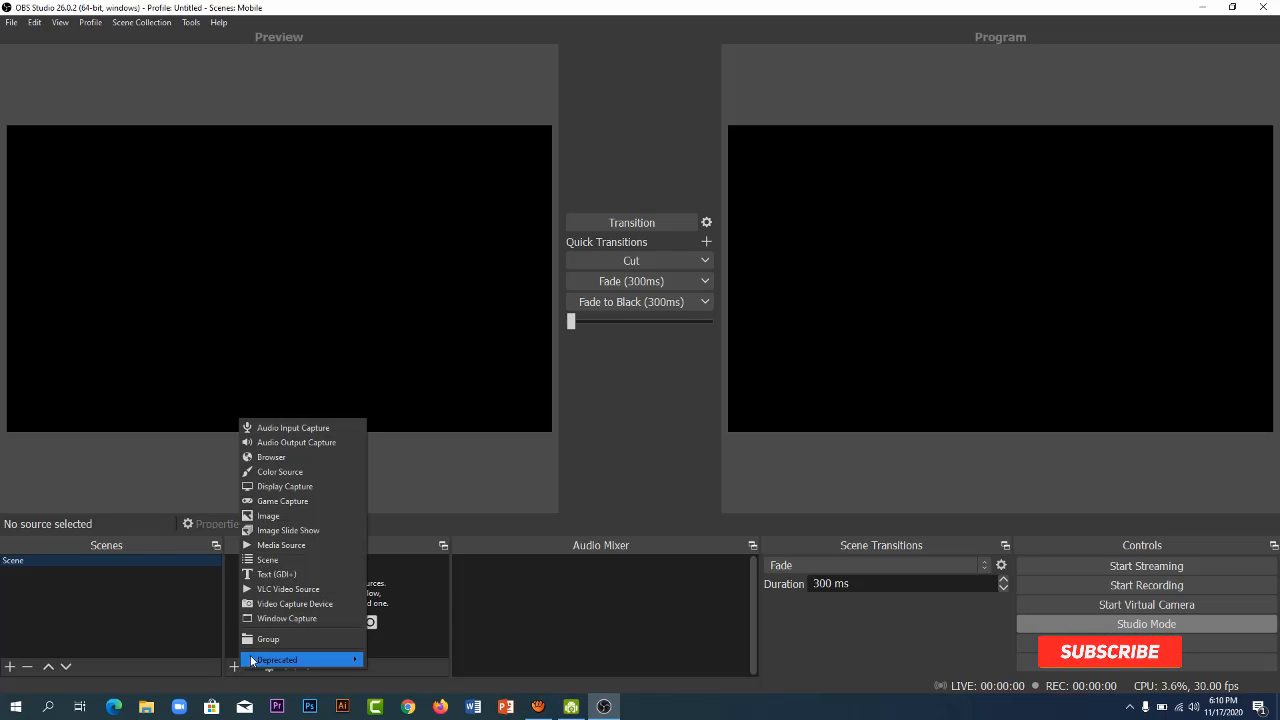
Add a Video Capture Device source using DroidCam Source 3 and enlarge it to the full height of the preview canvas
{"action": "left_click", "coordinate": [277, 606]}
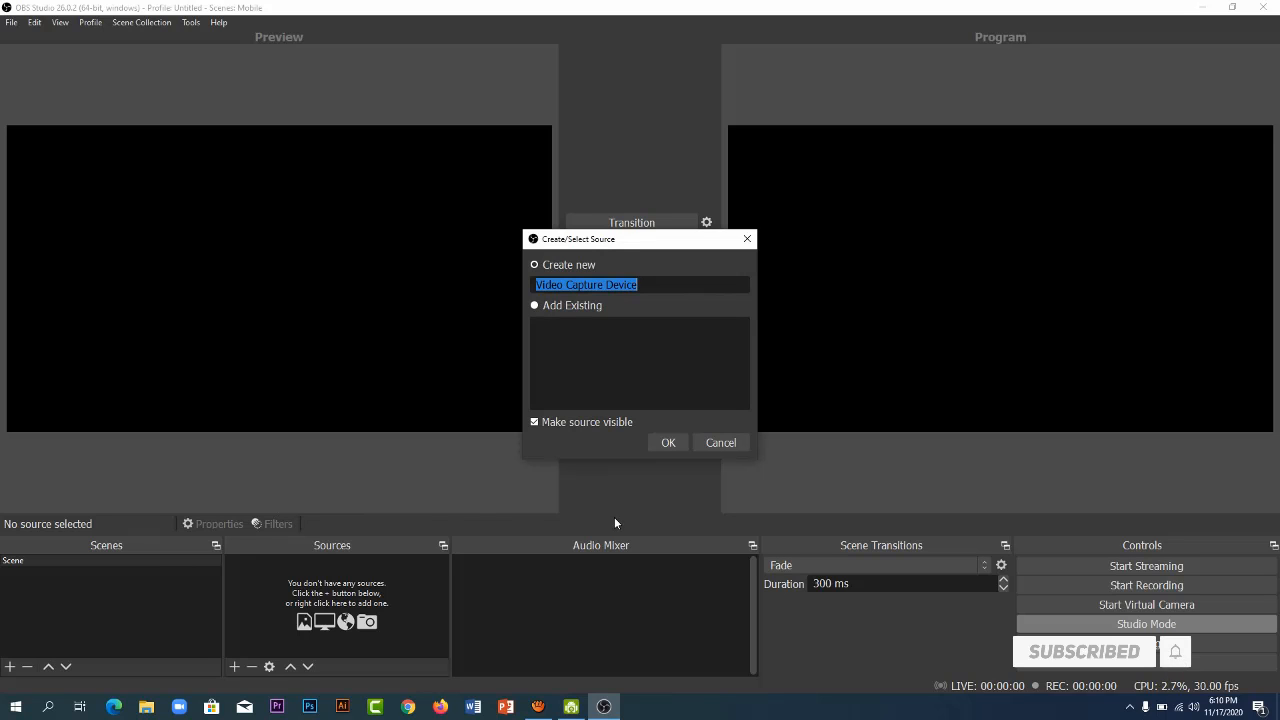
{"action": "left_click", "coordinate": [668, 445]}
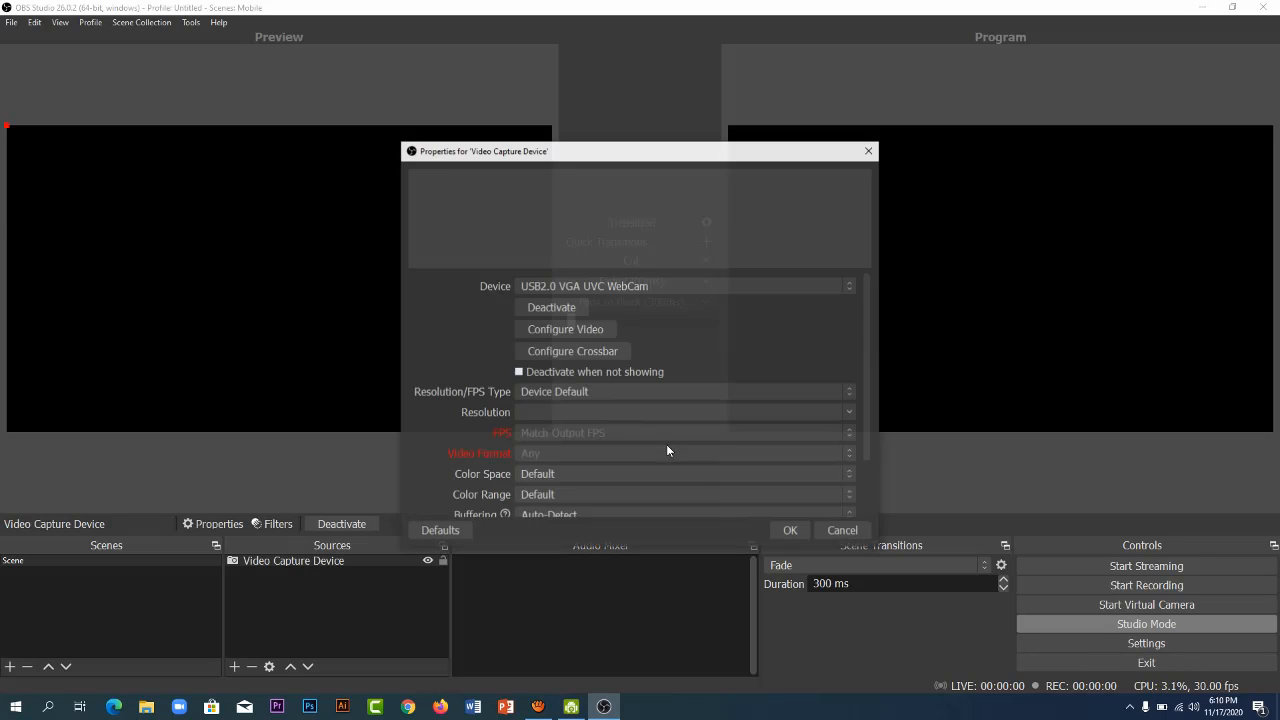
{"action": "left_click", "coordinate": [687, 287]}
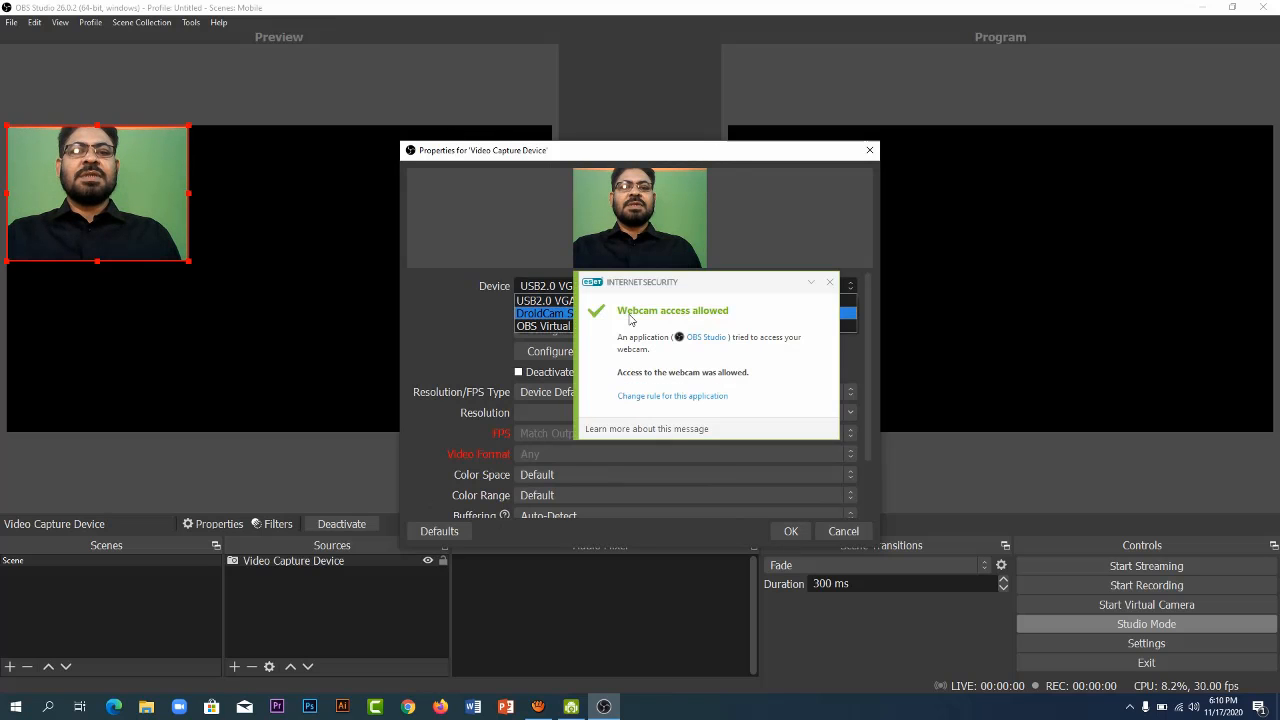
{"action": "left_click", "coordinate": [560, 316]}
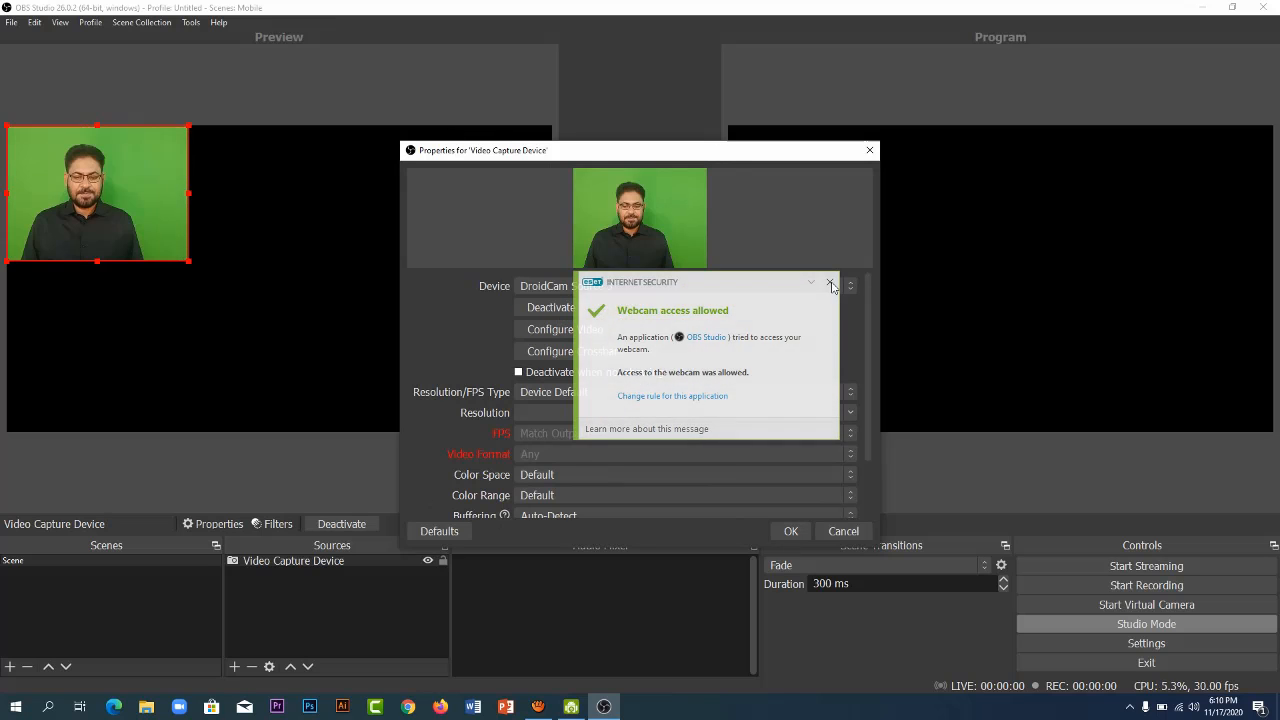
{"action": "left_click", "coordinate": [691, 286]}
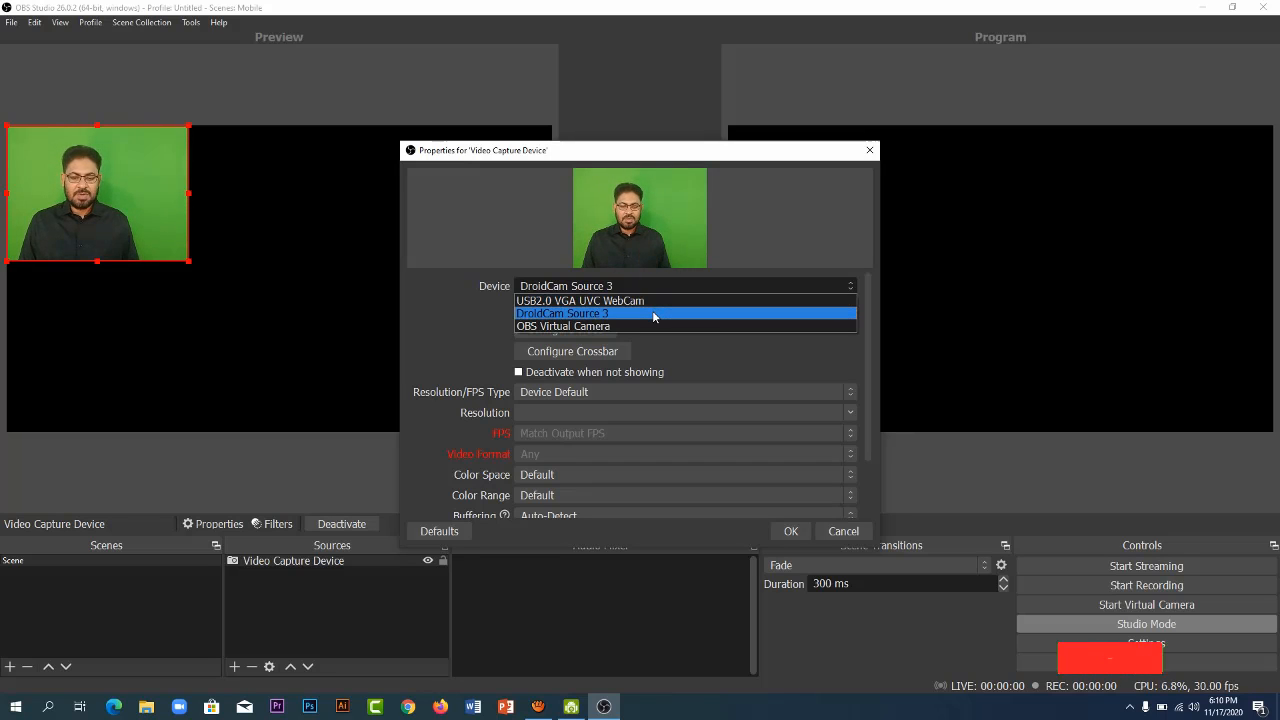
{"action": "left_click", "coordinate": [655, 314]}
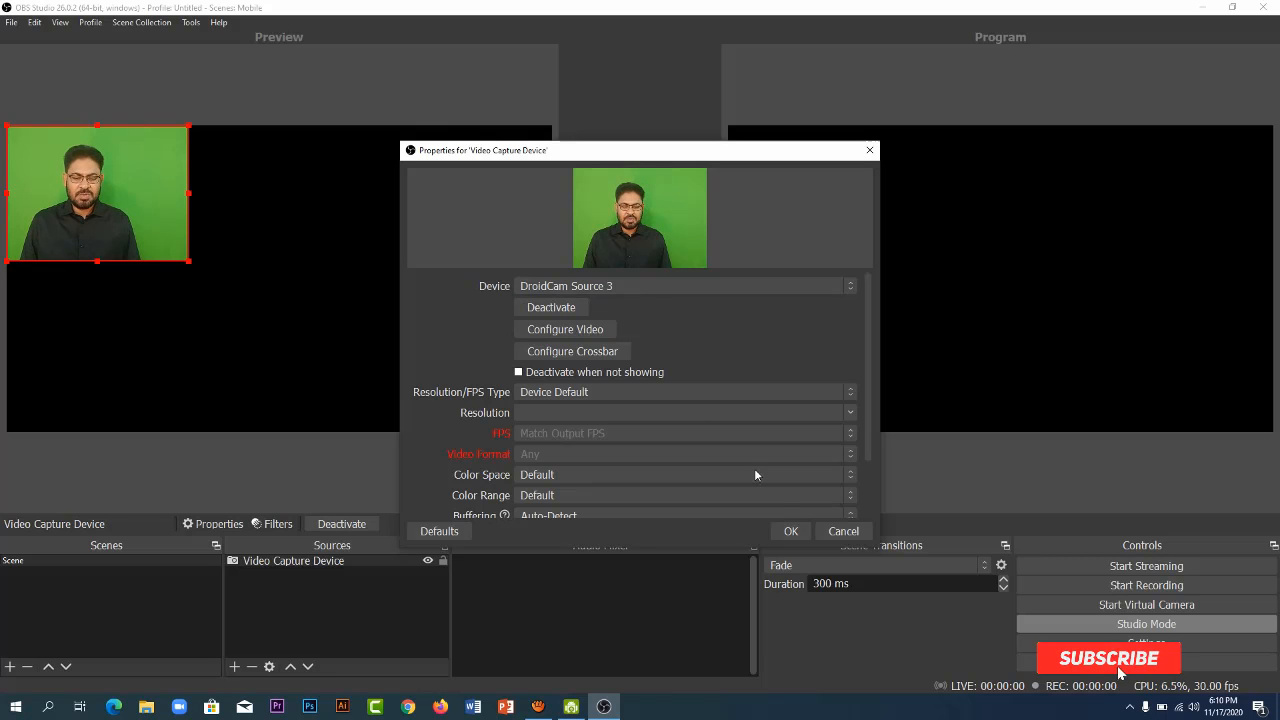
{"action": "left_click", "coordinate": [791, 531]}
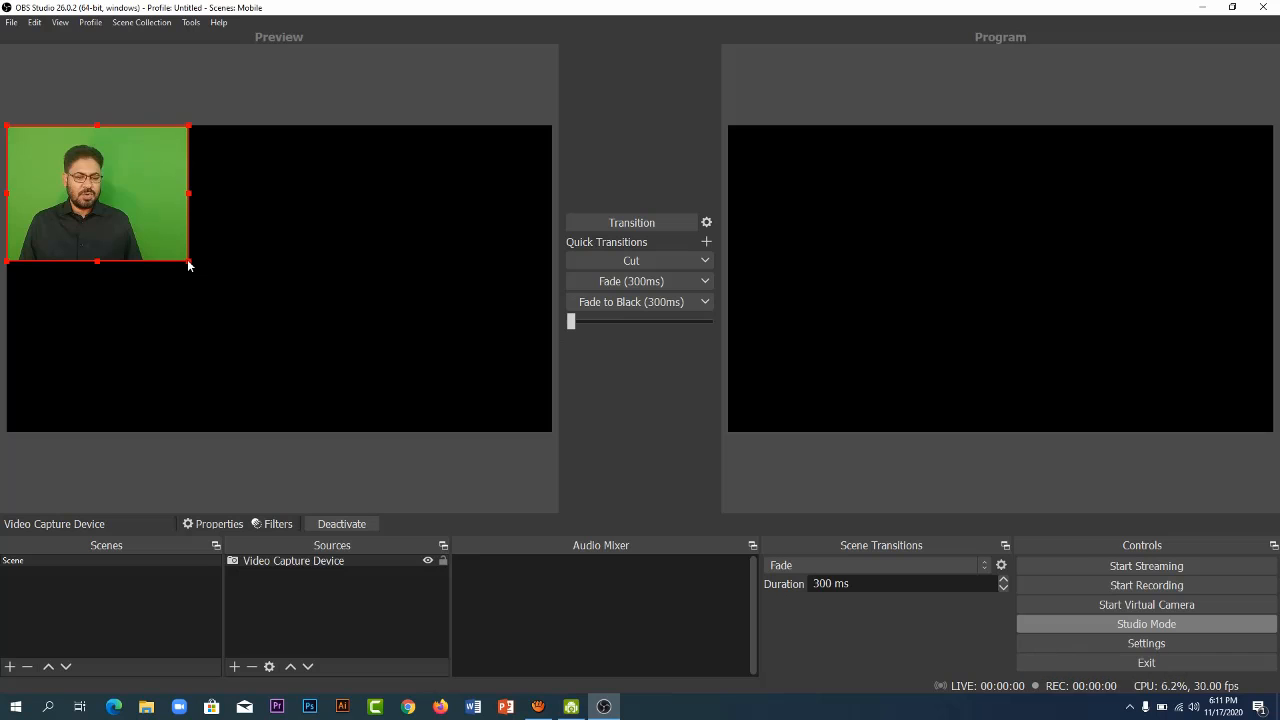
{"action": "left_click_drag", "start_coordinate": [187, 260], "coordinate": [322, 426]}
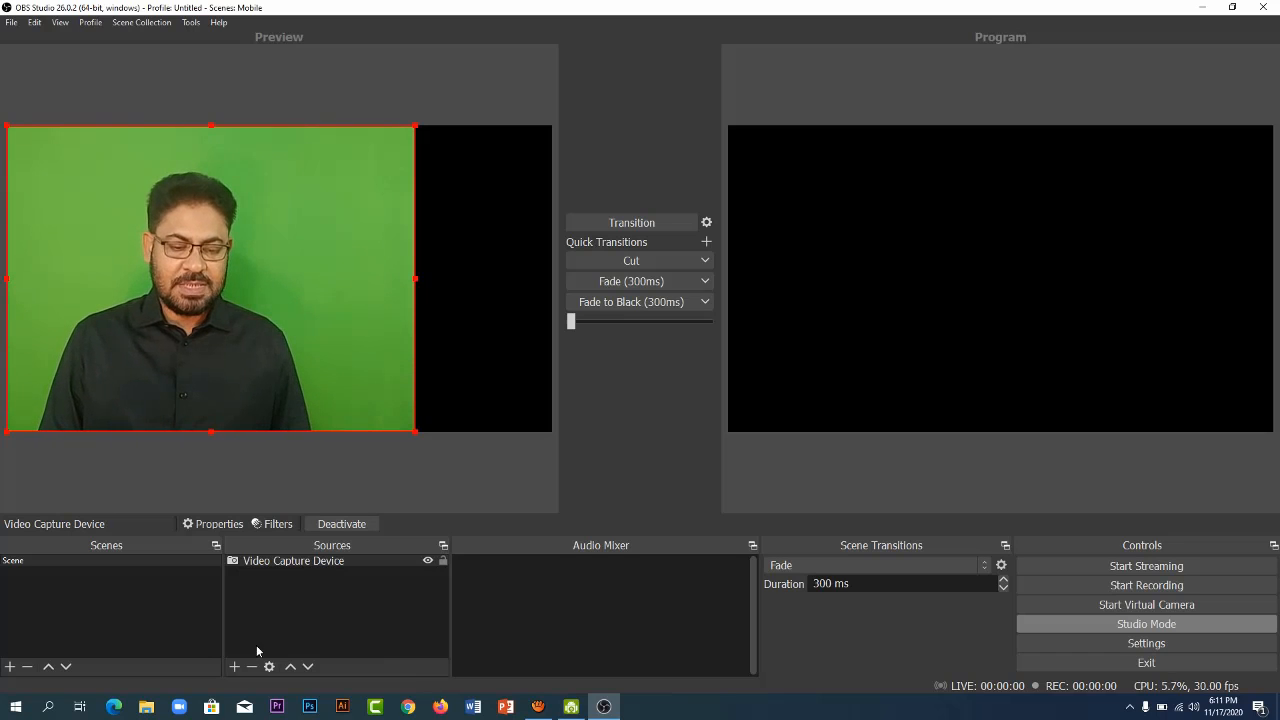
Add a new Image source and browse for its file in the ICT Educare Chanel Document folder on Teaching (H:)
{"action": "left_click", "coordinate": [234, 666]}
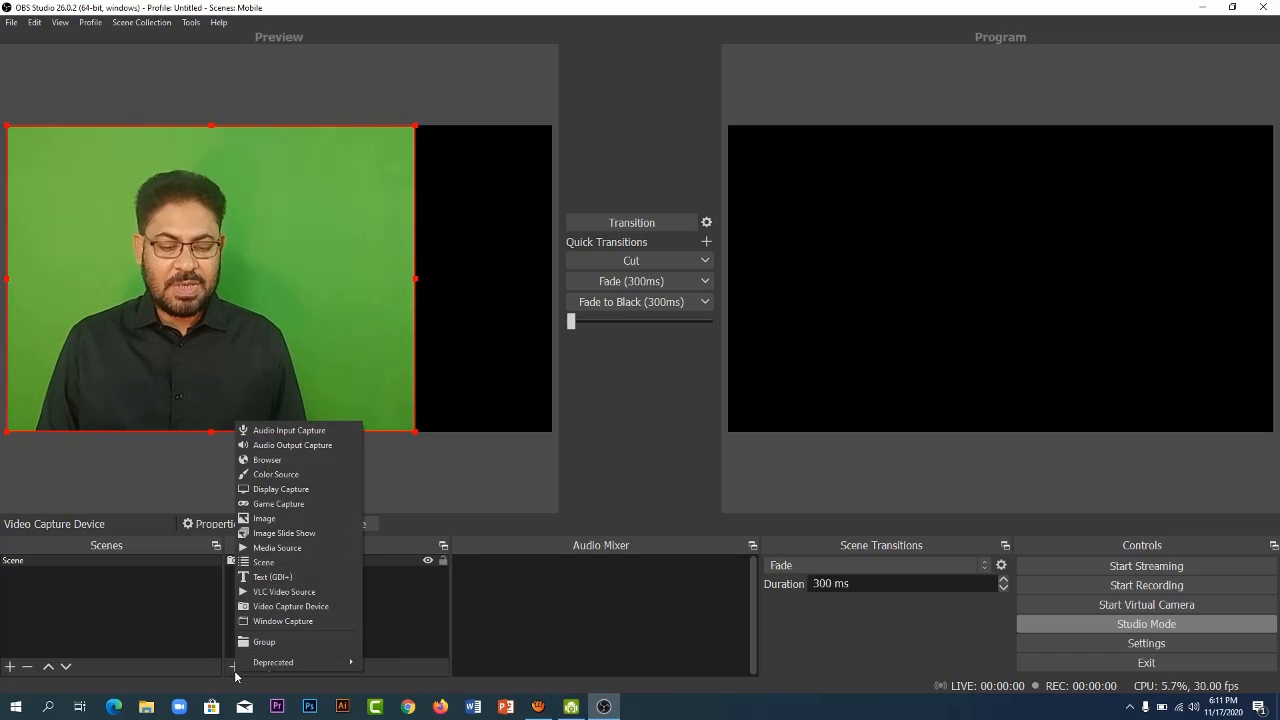
{"action": "left_click", "coordinate": [289, 519]}
{"action": "left_click", "coordinate": [666, 443]}
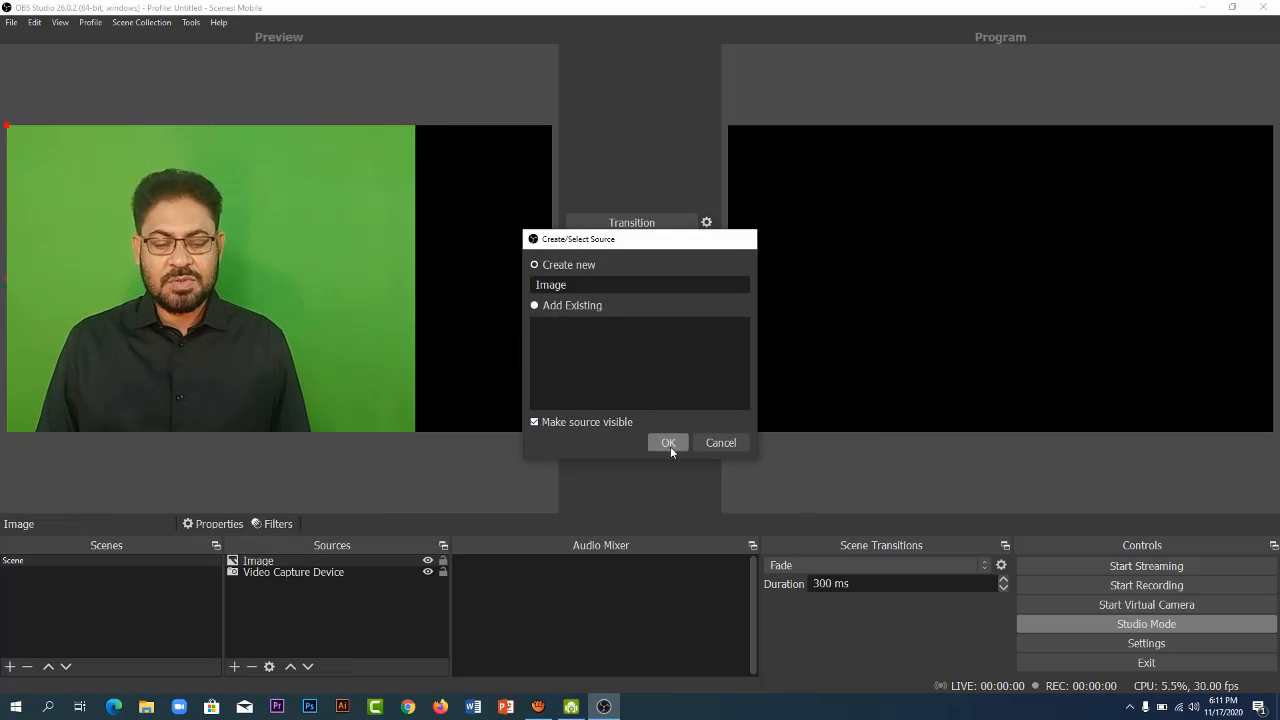
{"action": "left_click", "coordinate": [848, 433]}
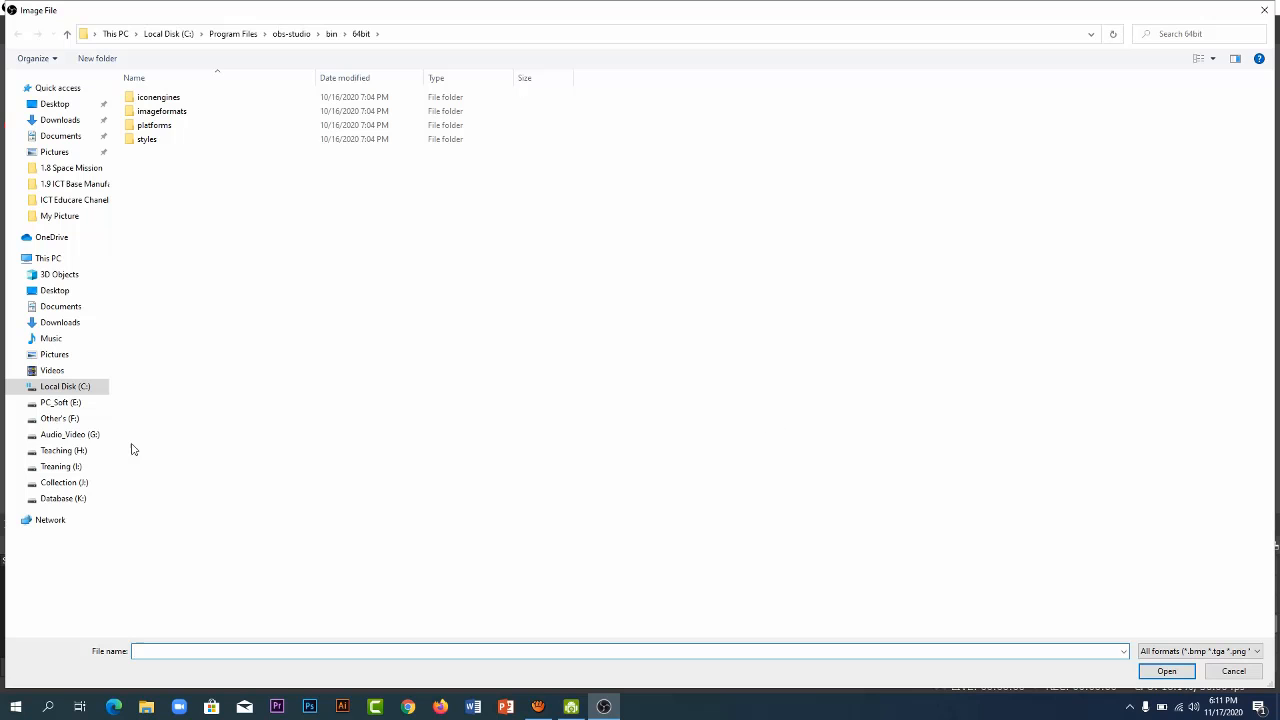
{"action": "left_click", "coordinate": [70, 450]}
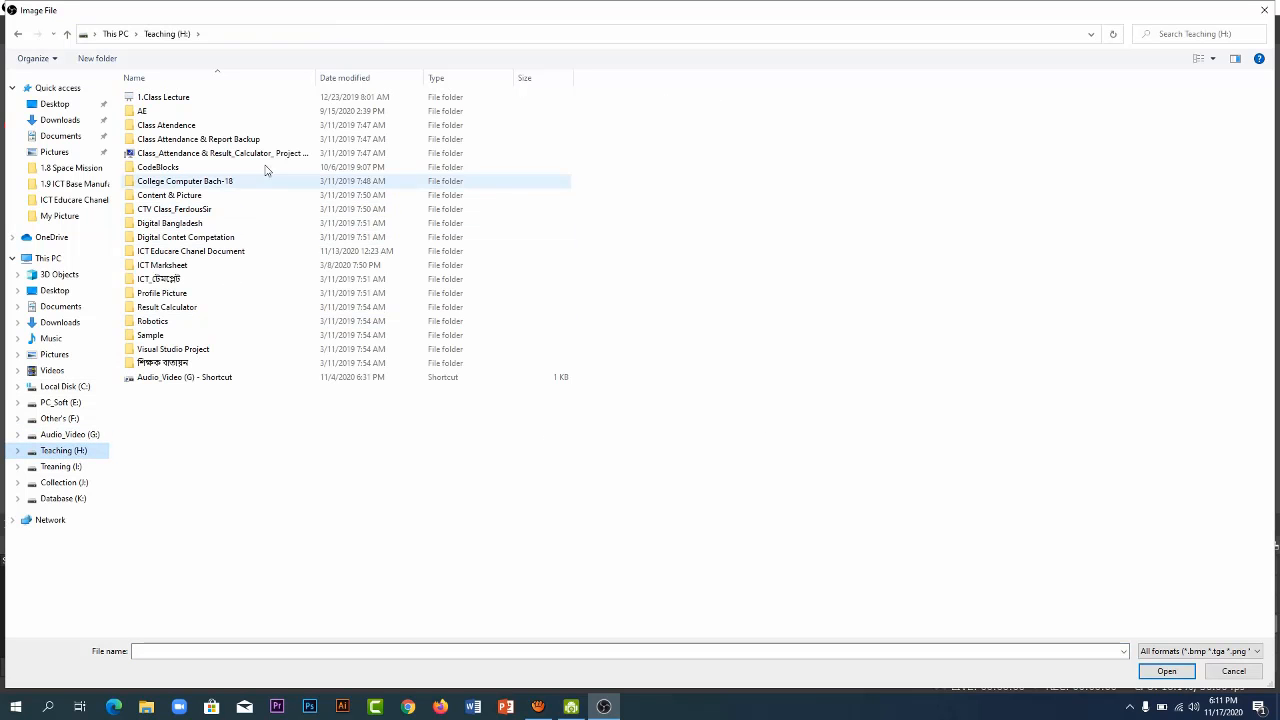
{"action": "left_click", "coordinate": [222, 255]}
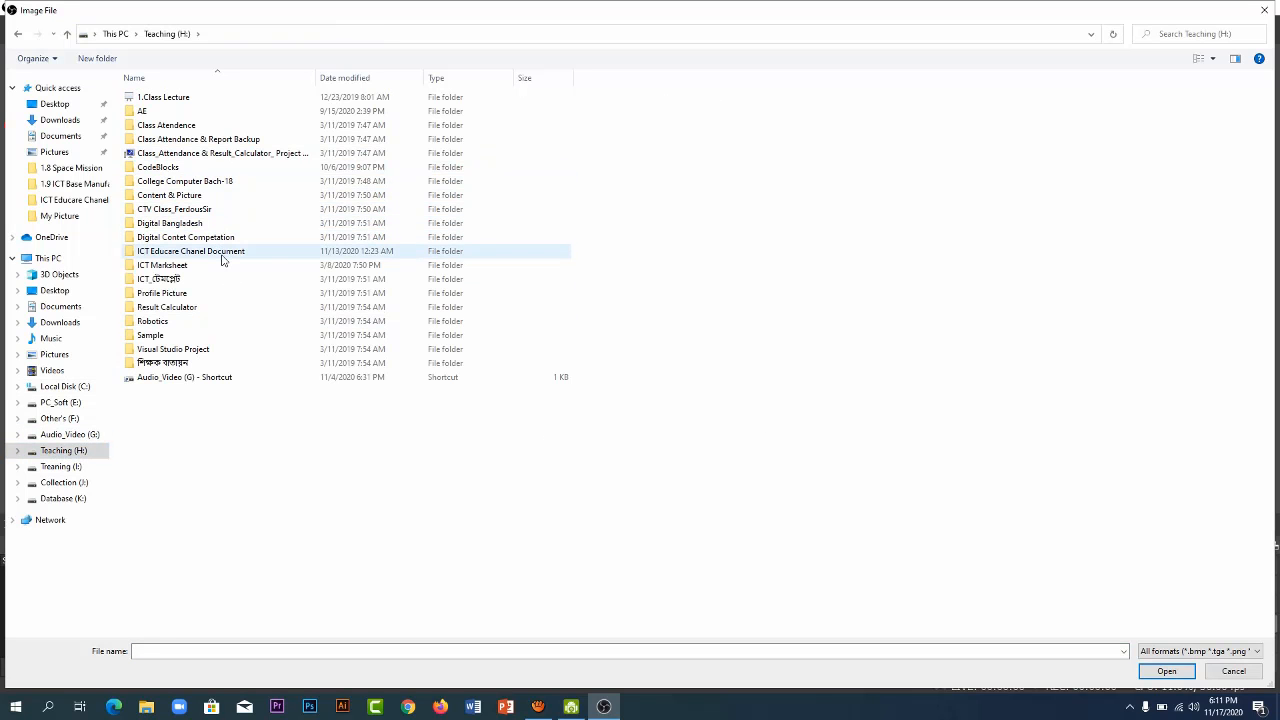
{"action": "double_click", "coordinate": [222, 255]}
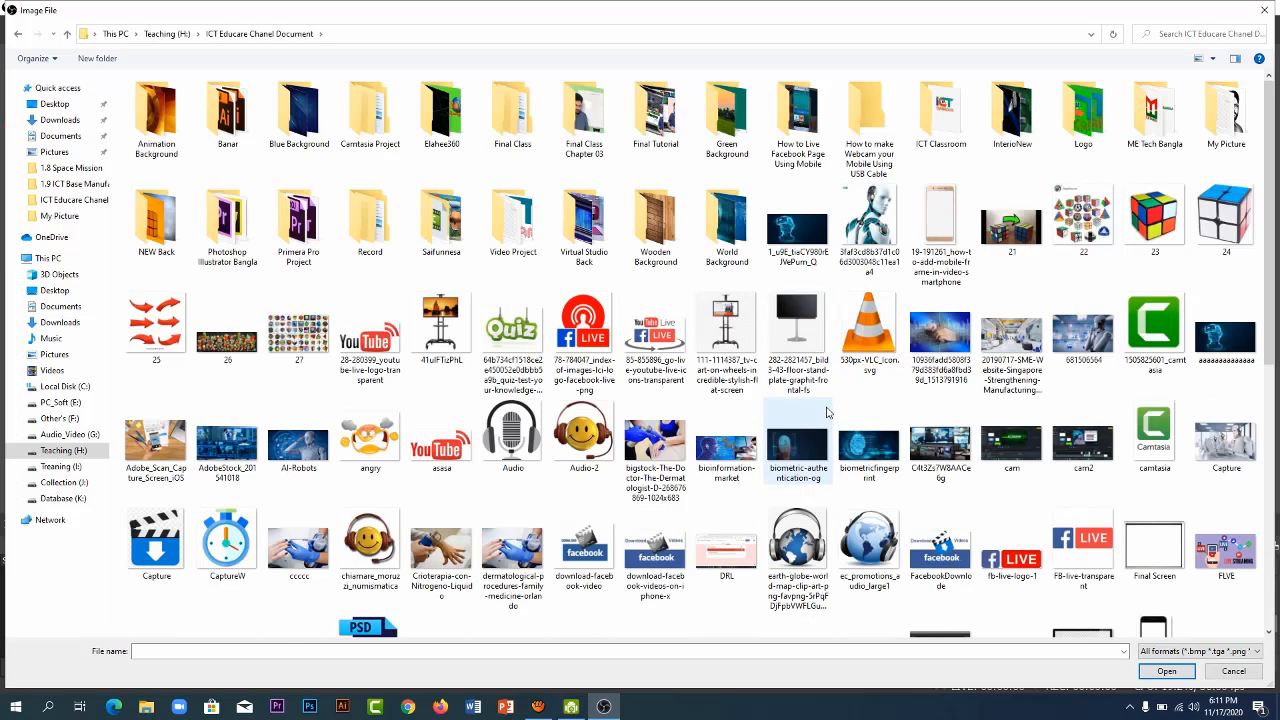
Load 10936fadd5808f379d383fd6a8fbd39d_1513791916.jpg as the image and enlarge it to fill the whole preview canvas
{"action": "scroll", "coordinate": [827, 412], "scroll_direction": "up", "scroll_amount": 2, "text": "ctrl"}
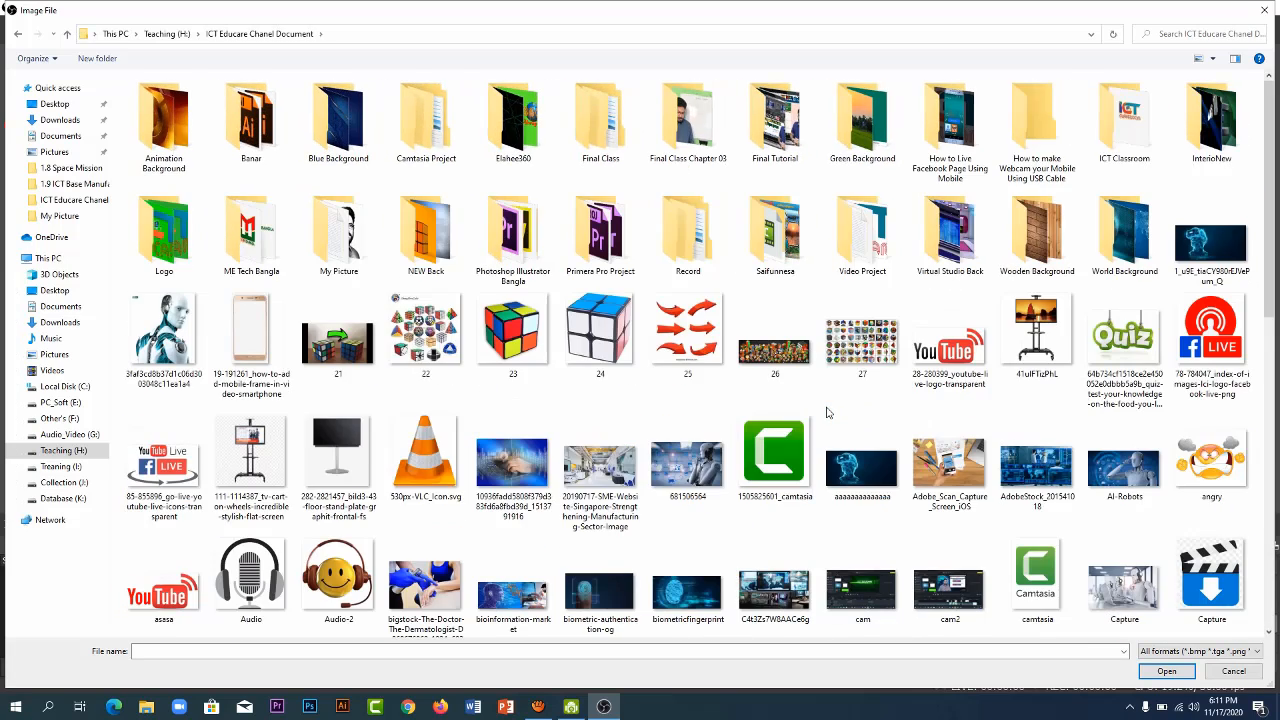
{"action": "scroll", "coordinate": [827, 412], "scroll_direction": "down", "scroll_amount": 10}
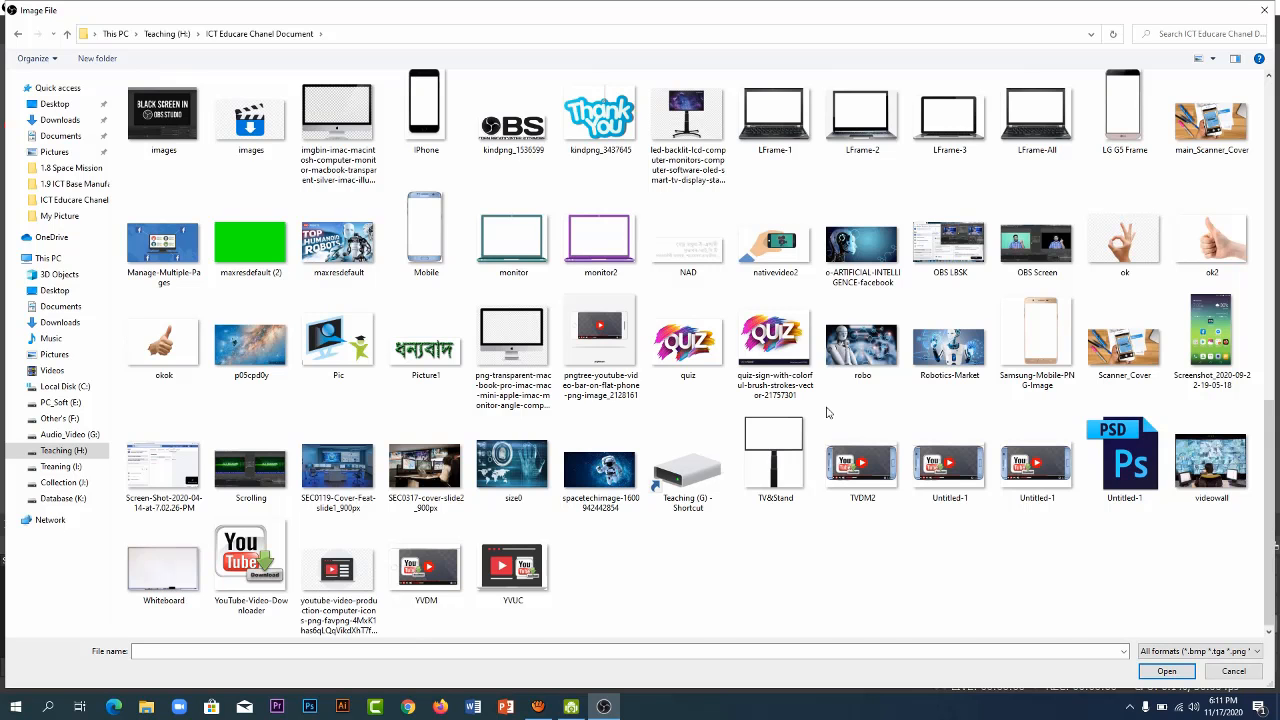
{"action": "scroll", "coordinate": [827, 412], "scroll_direction": "up", "scroll_amount": 10}
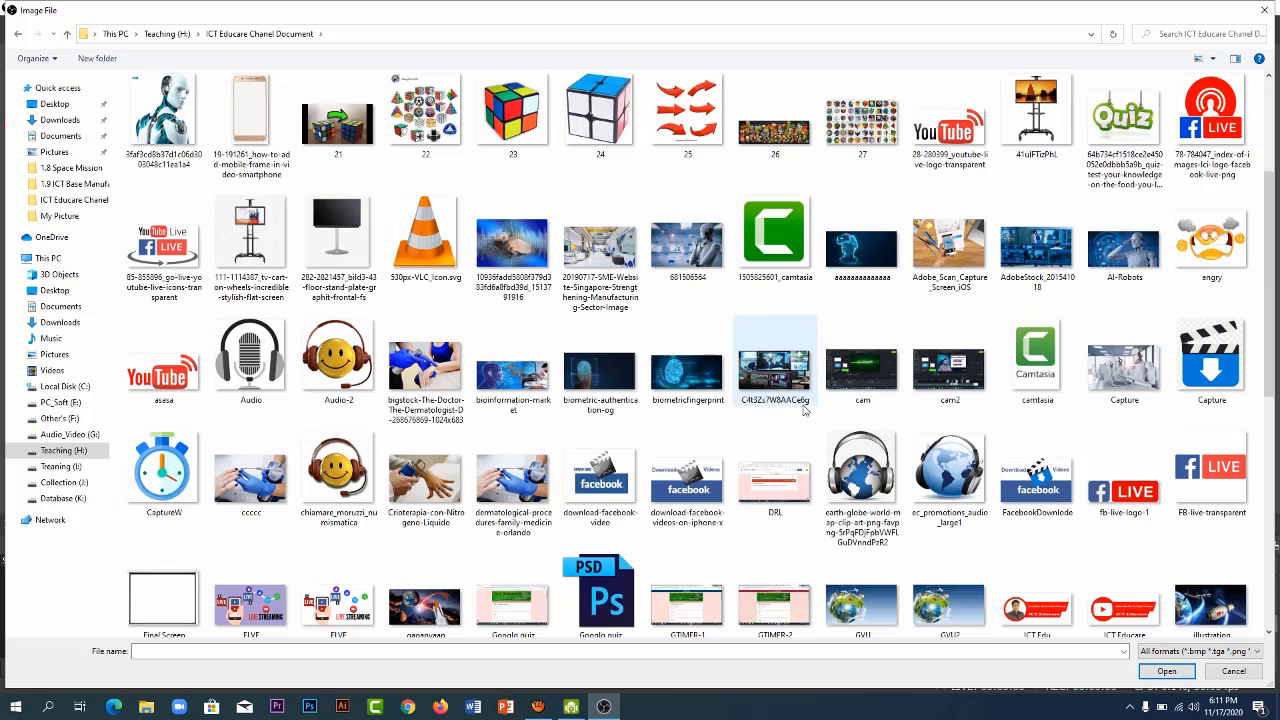
{"action": "double_click", "coordinate": [516, 249]}
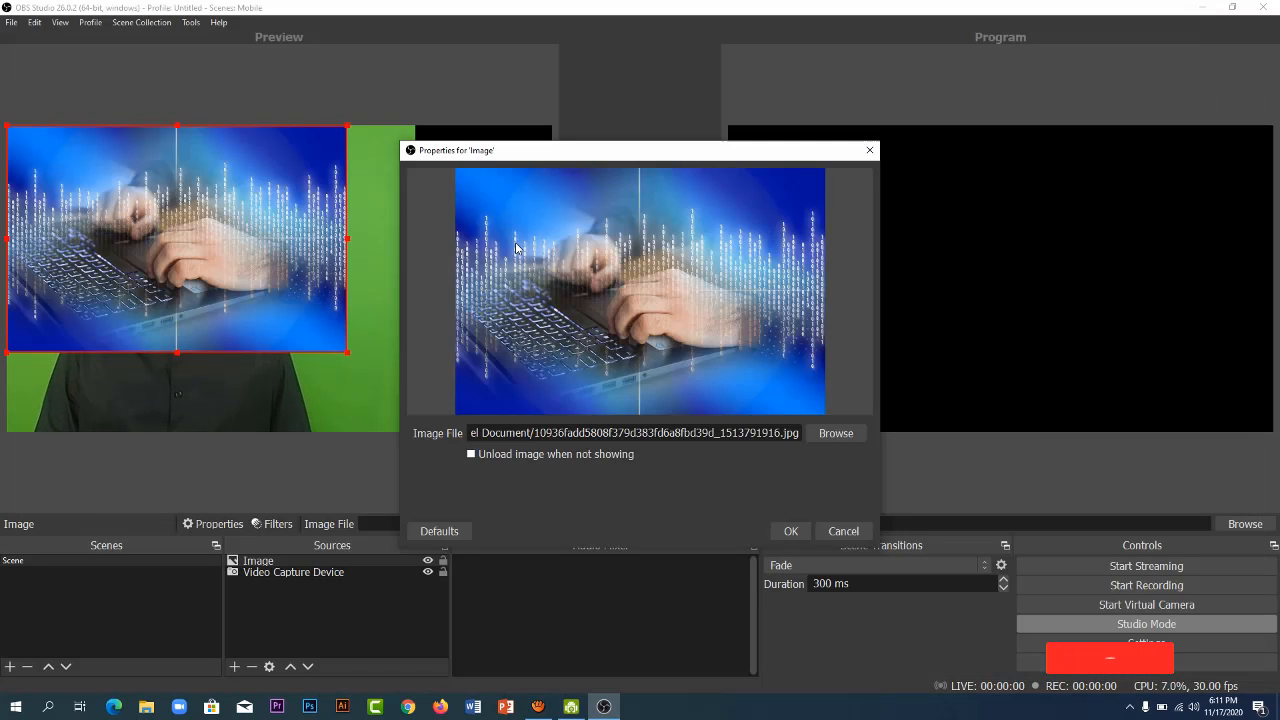
{"action": "left_click", "coordinate": [790, 531]}
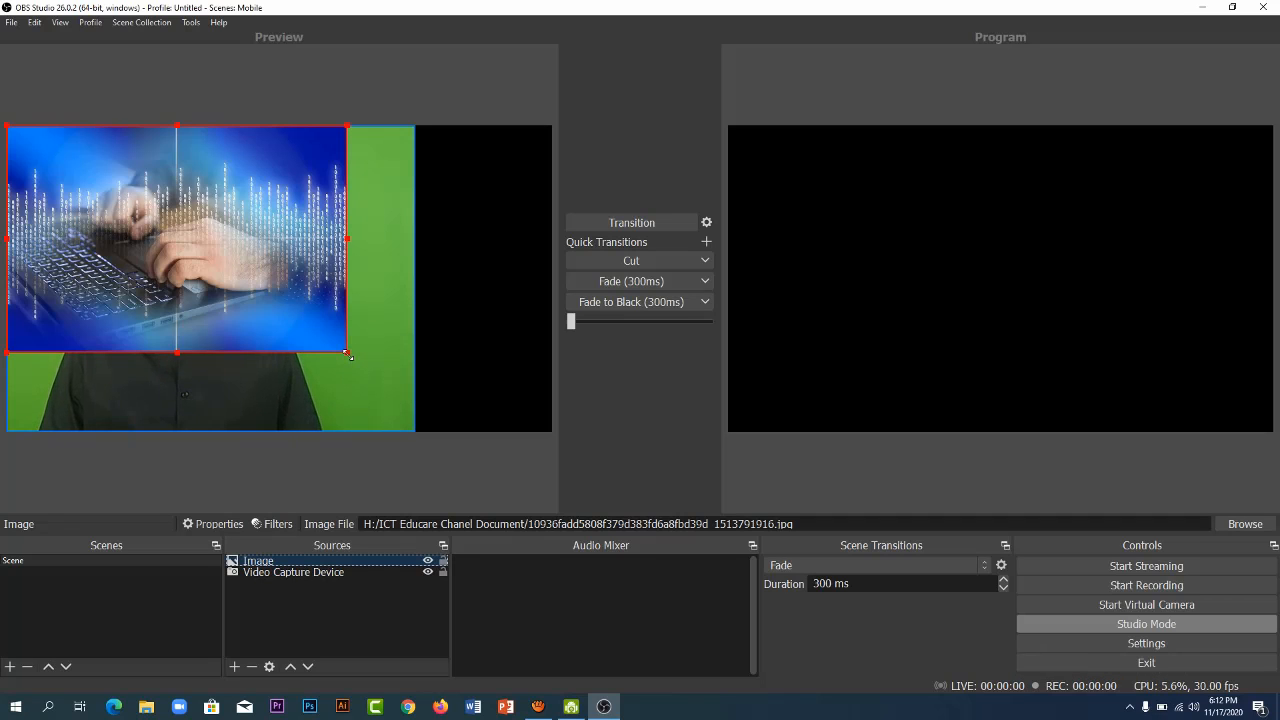
{"action": "left_click_drag", "start_coordinate": [347, 353], "coordinate": [550, 436]}
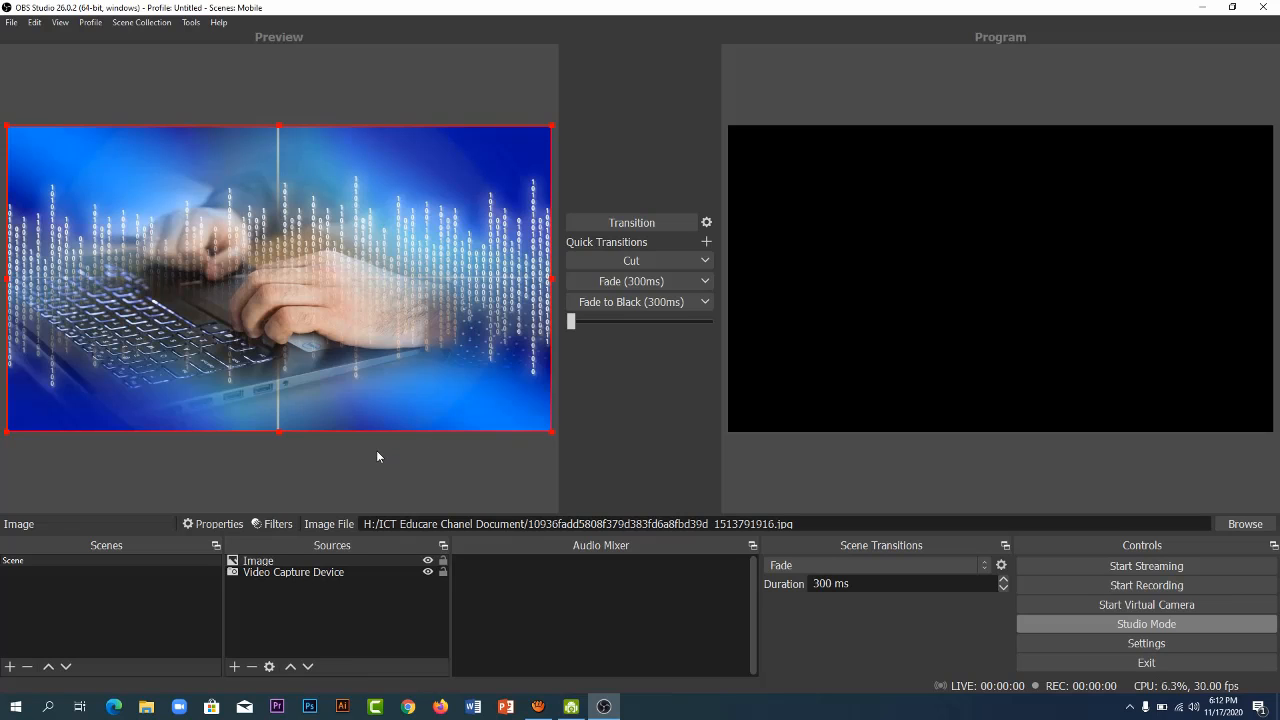
{"action": "left_click", "coordinate": [363, 640]}
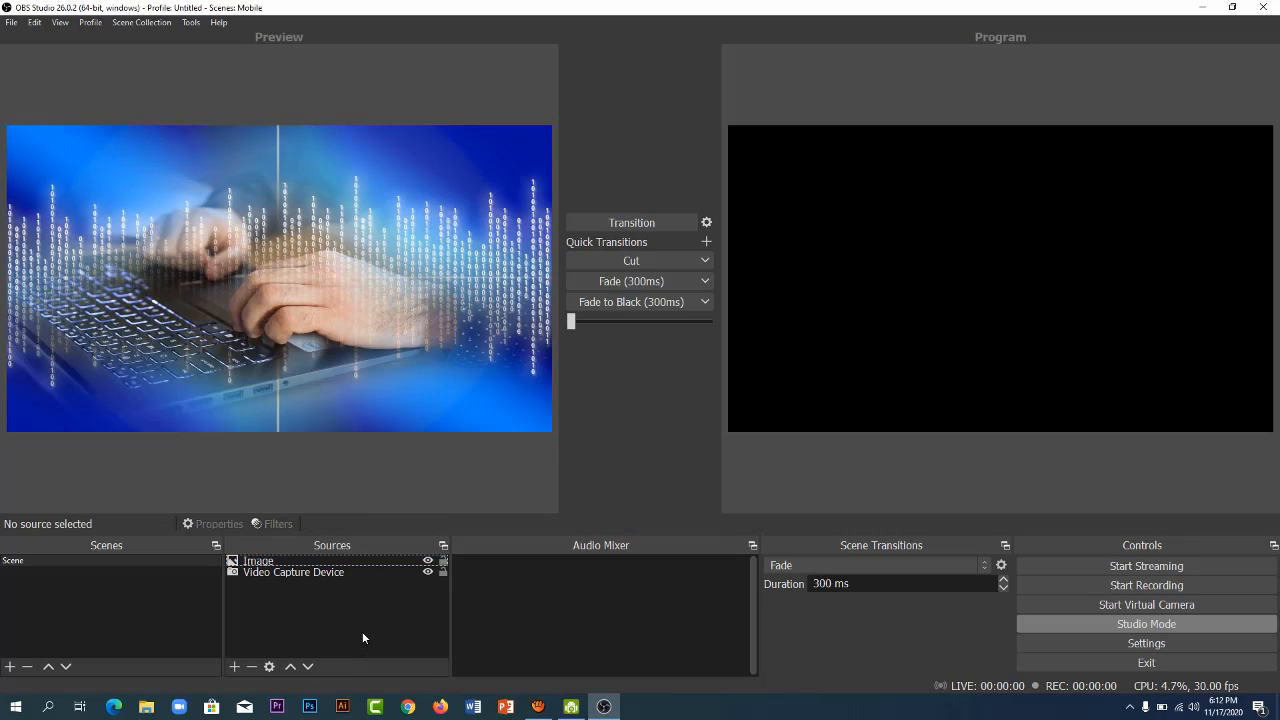
Move the Image source below the Video Capture Device in the source order and lock it
{"action": "left_click", "coordinate": [267, 563]}
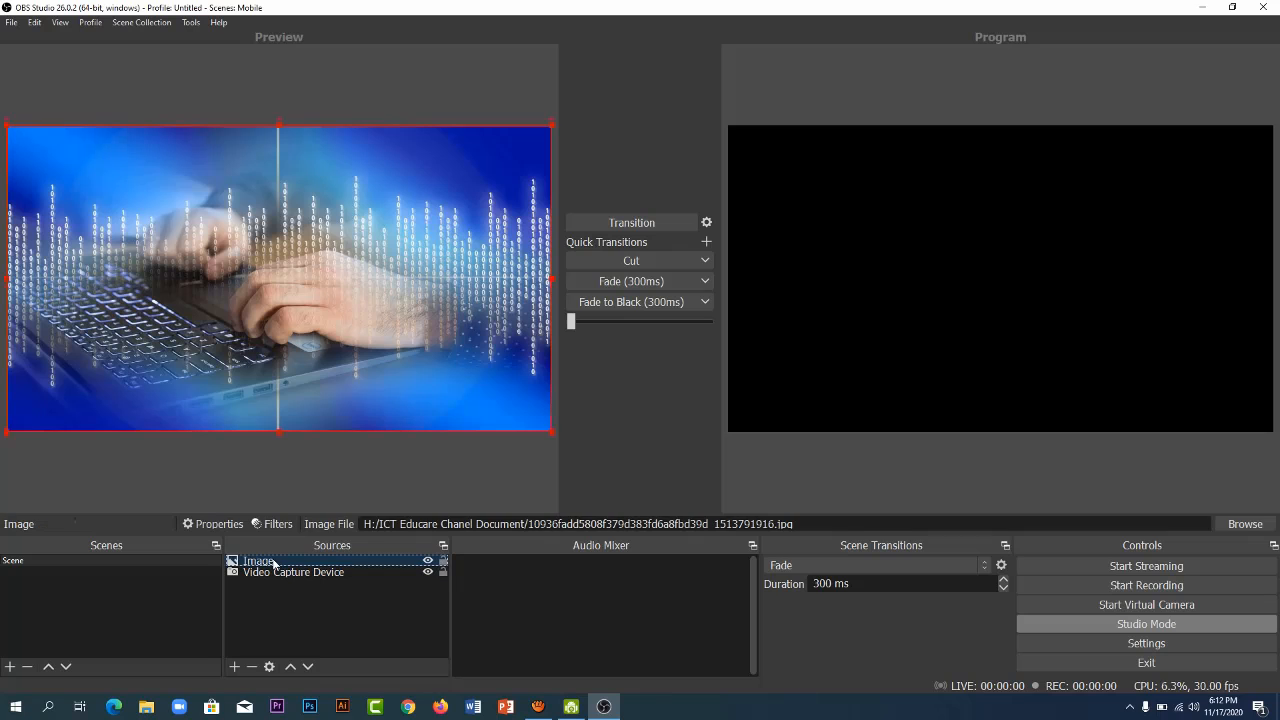
{"action": "left_click_drag", "start_coordinate": [266, 572], "coordinate": [266, 587]}
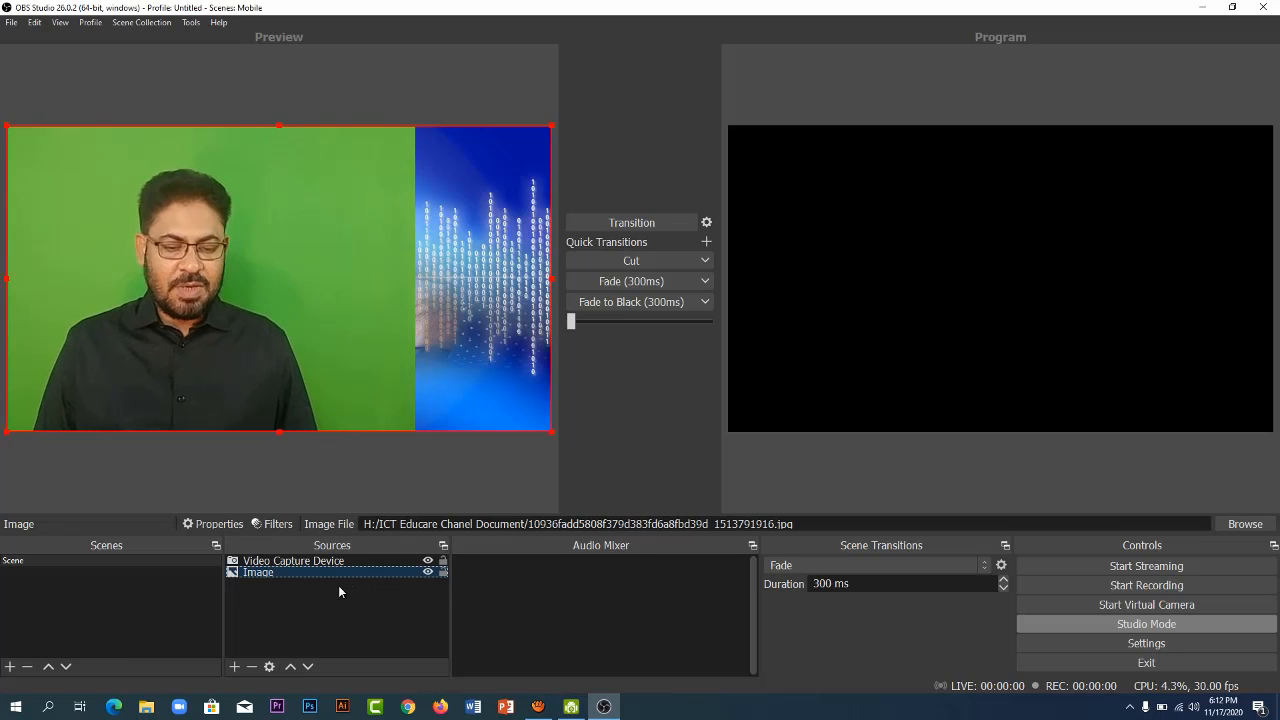
{"action": "left_click", "coordinate": [443, 572]}
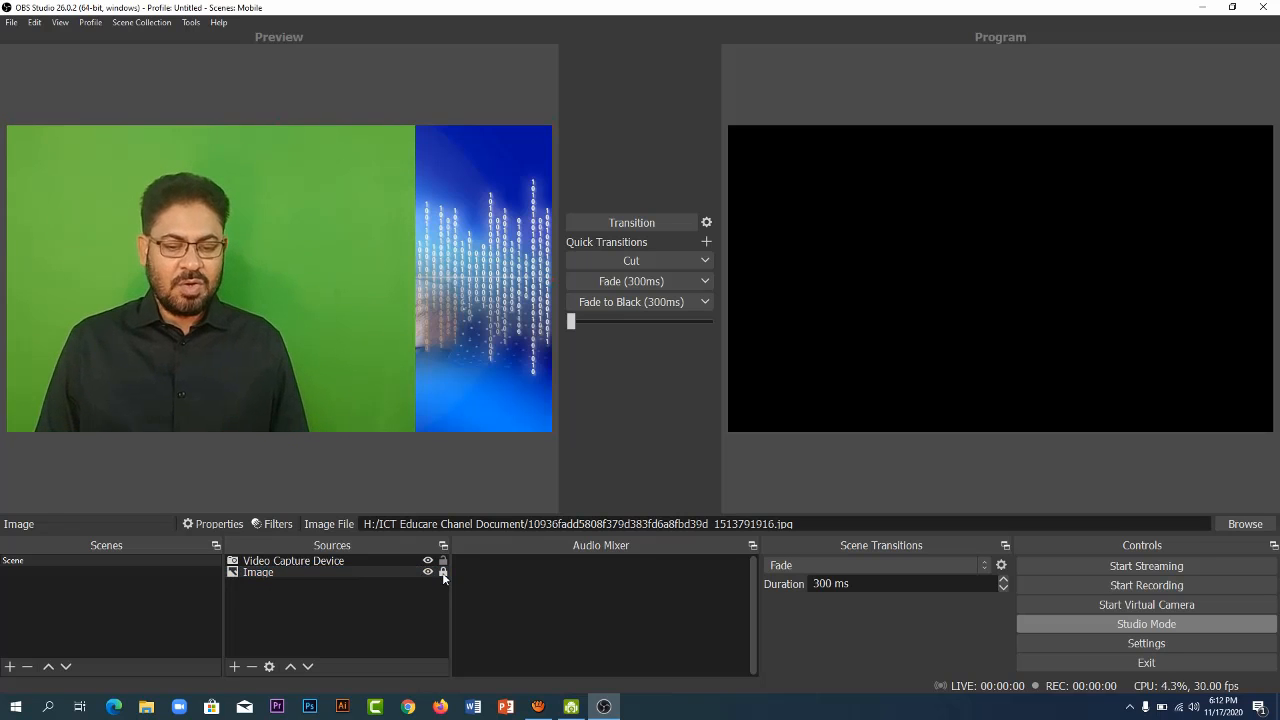
Add a Chroma Key effect filter with its default name to the Video Capture Device source
{"action": "left_click", "coordinate": [392, 562]}
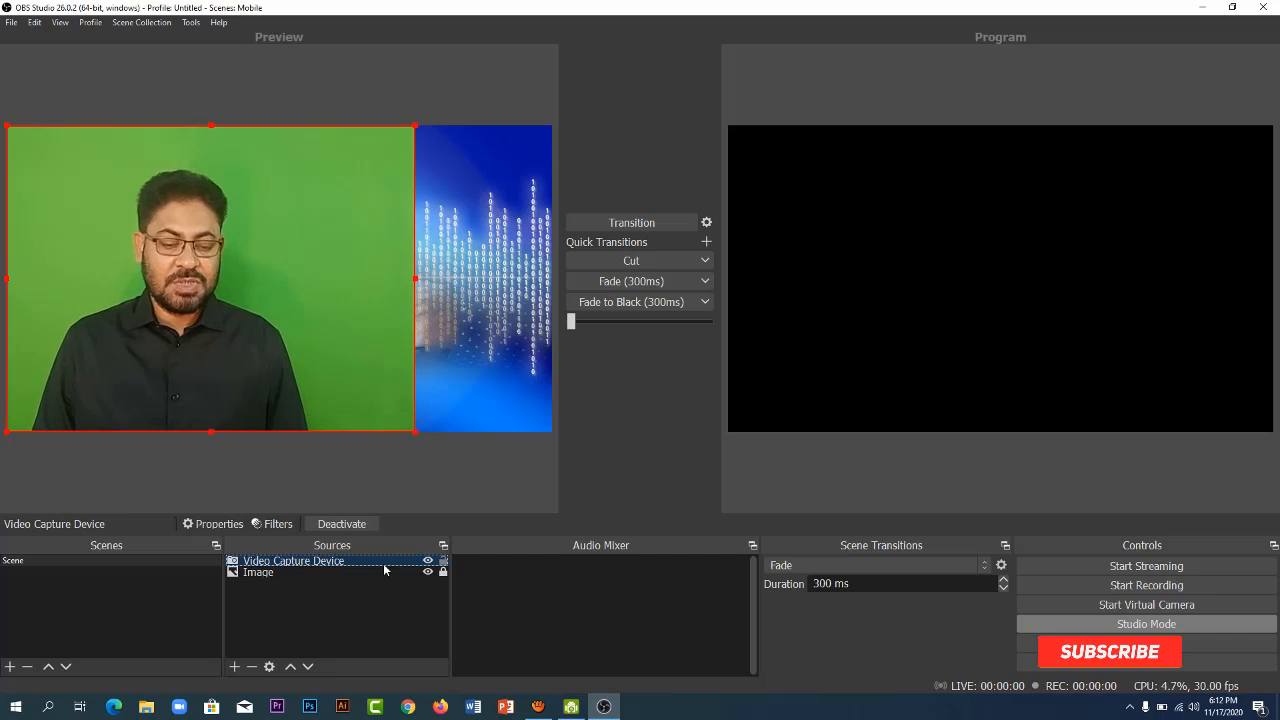
{"action": "right_click", "coordinate": [281, 563]}
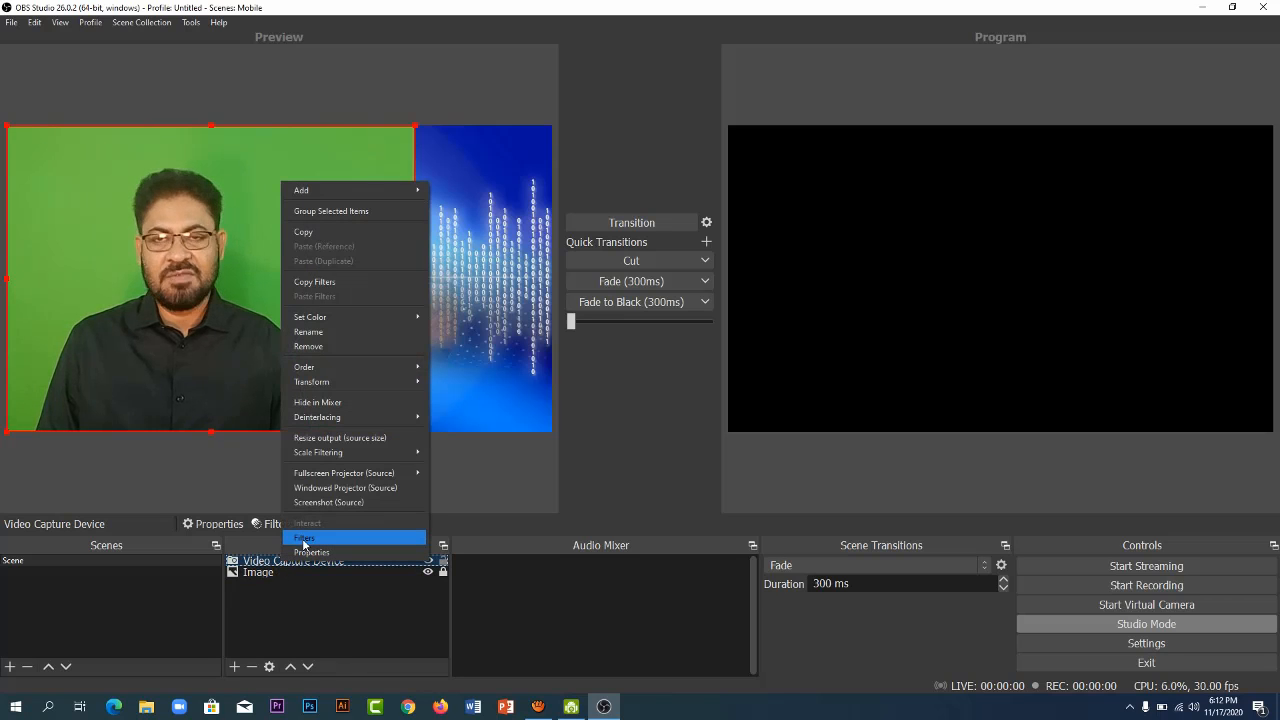
{"action": "left_click", "coordinate": [304, 540]}
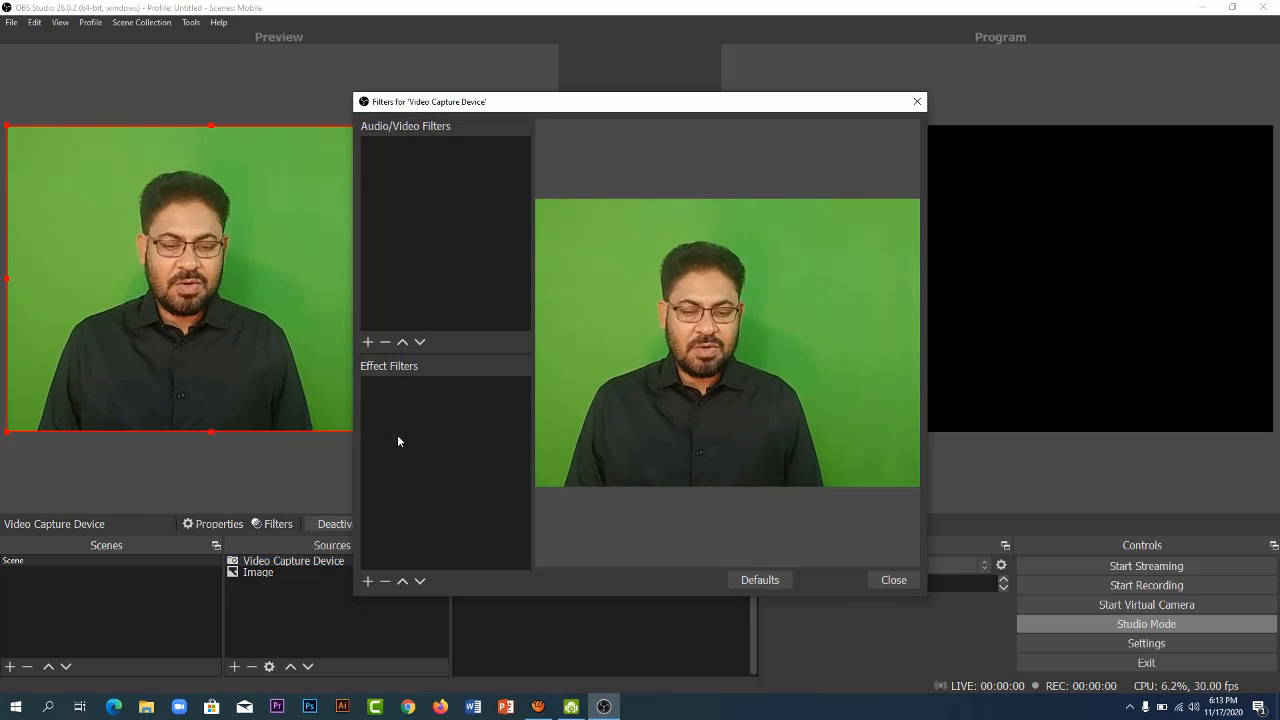
{"action": "left_click", "coordinate": [367, 581]}
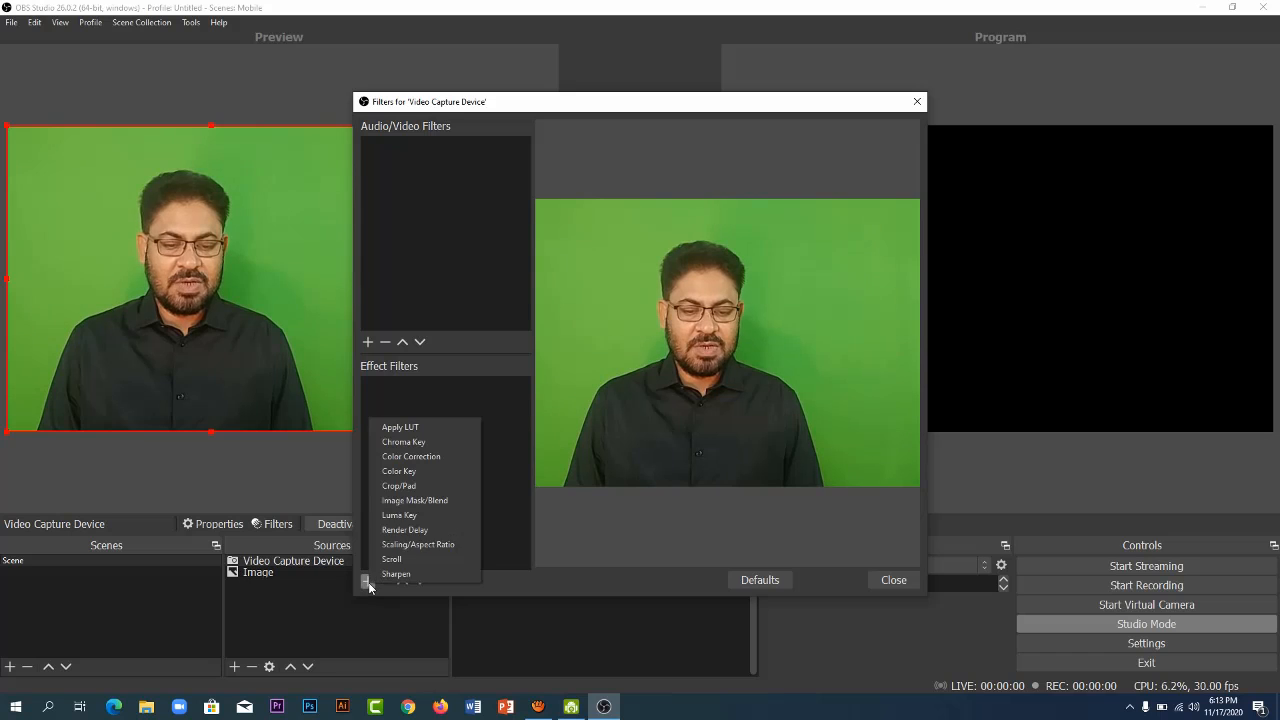
{"action": "left_click", "coordinate": [404, 442]}
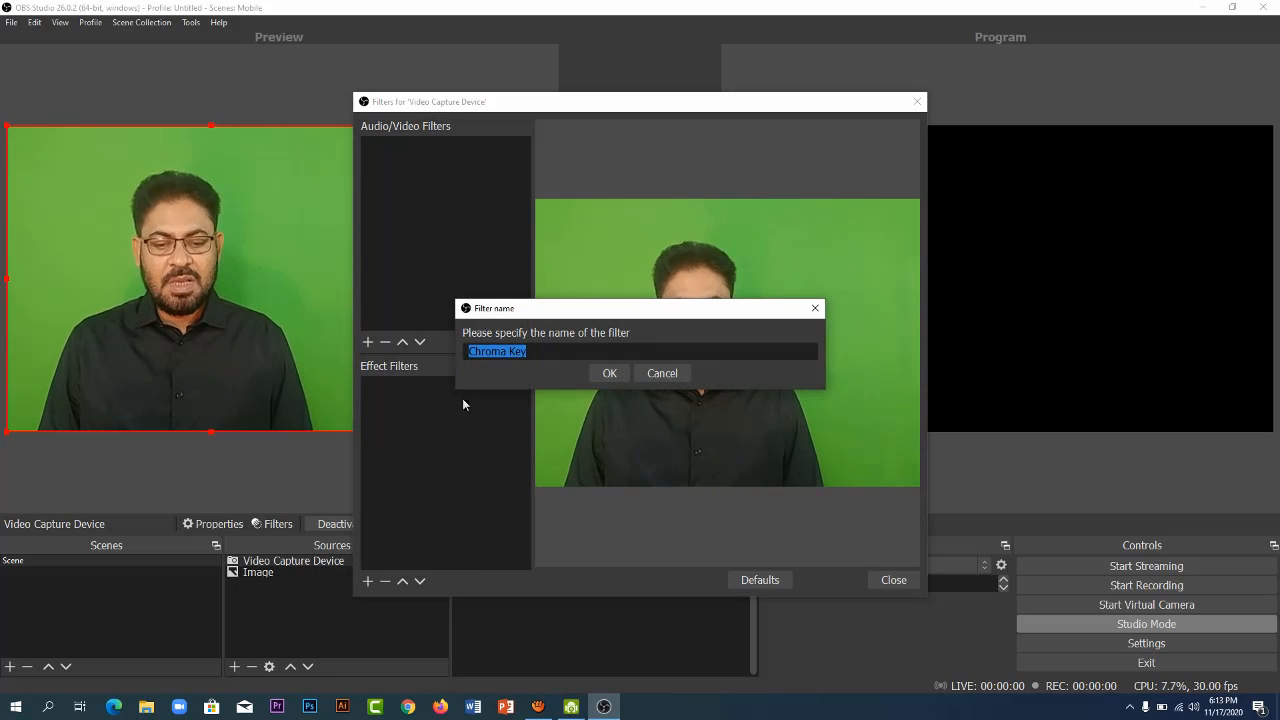
{"action": "left_click", "coordinate": [610, 374]}
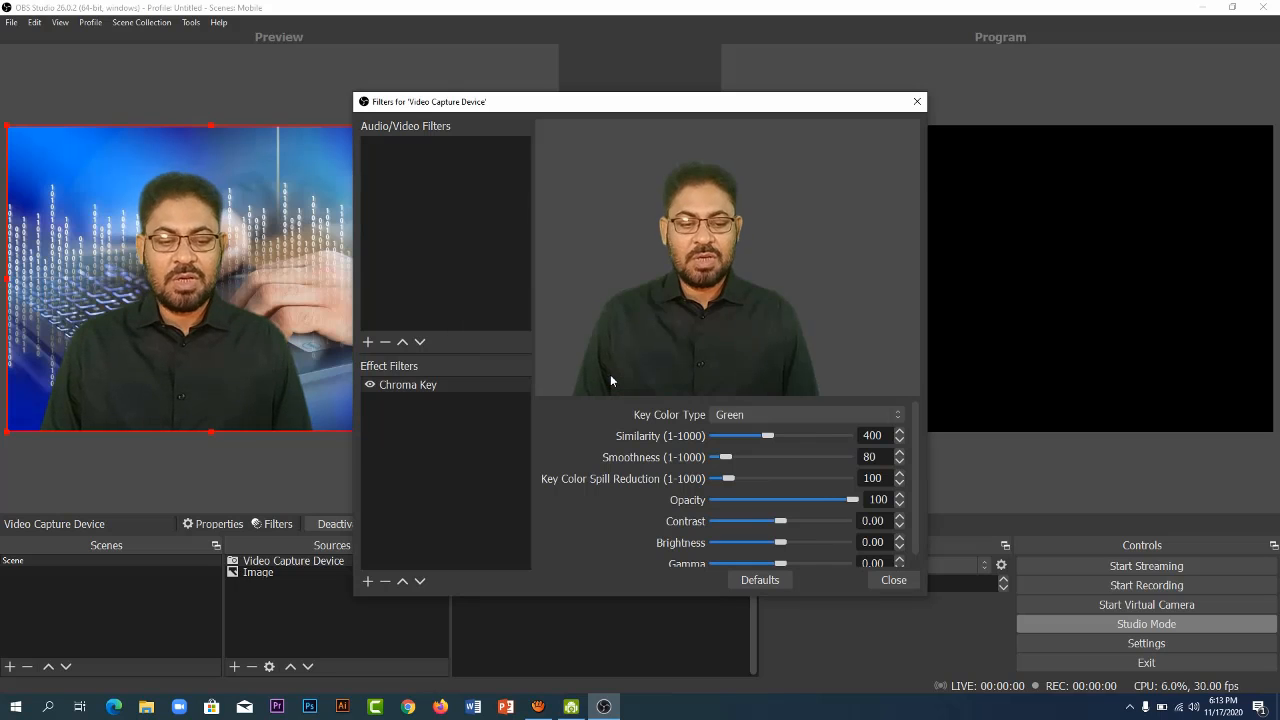
Set the Chroma Key similarity to 368, smoothness to 83 and key color spill reduction to 1, then close the filters
{"action": "left_click_drag", "start_coordinate": [607, 108], "coordinate": [757, 62]}
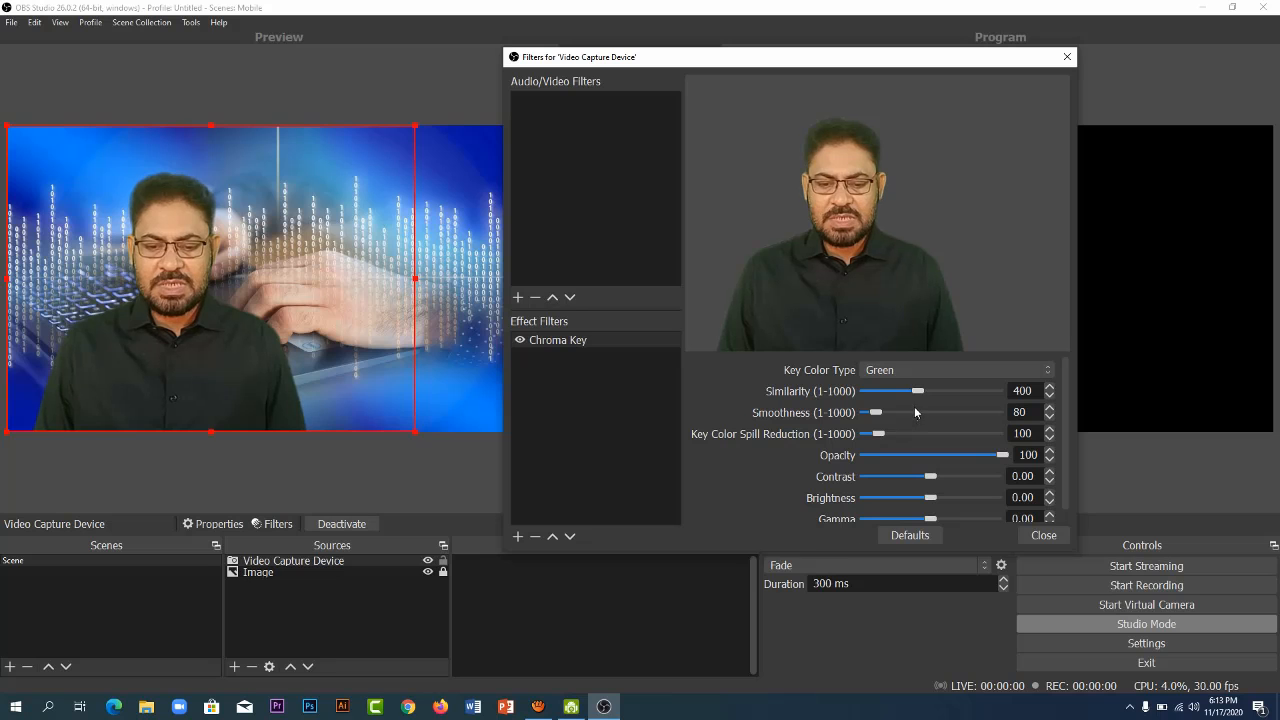
{"action": "left_click_drag", "start_coordinate": [915, 390], "coordinate": [880, 418]}
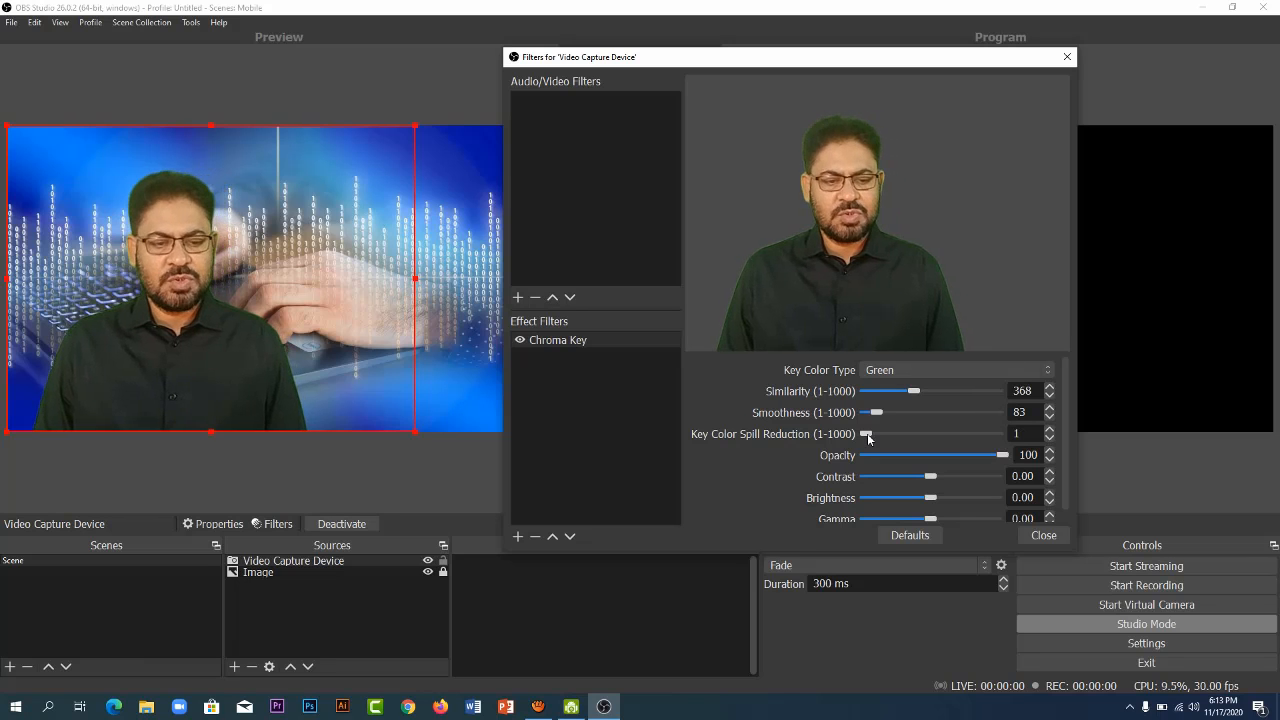
{"action": "left_click", "coordinate": [1043, 535]}
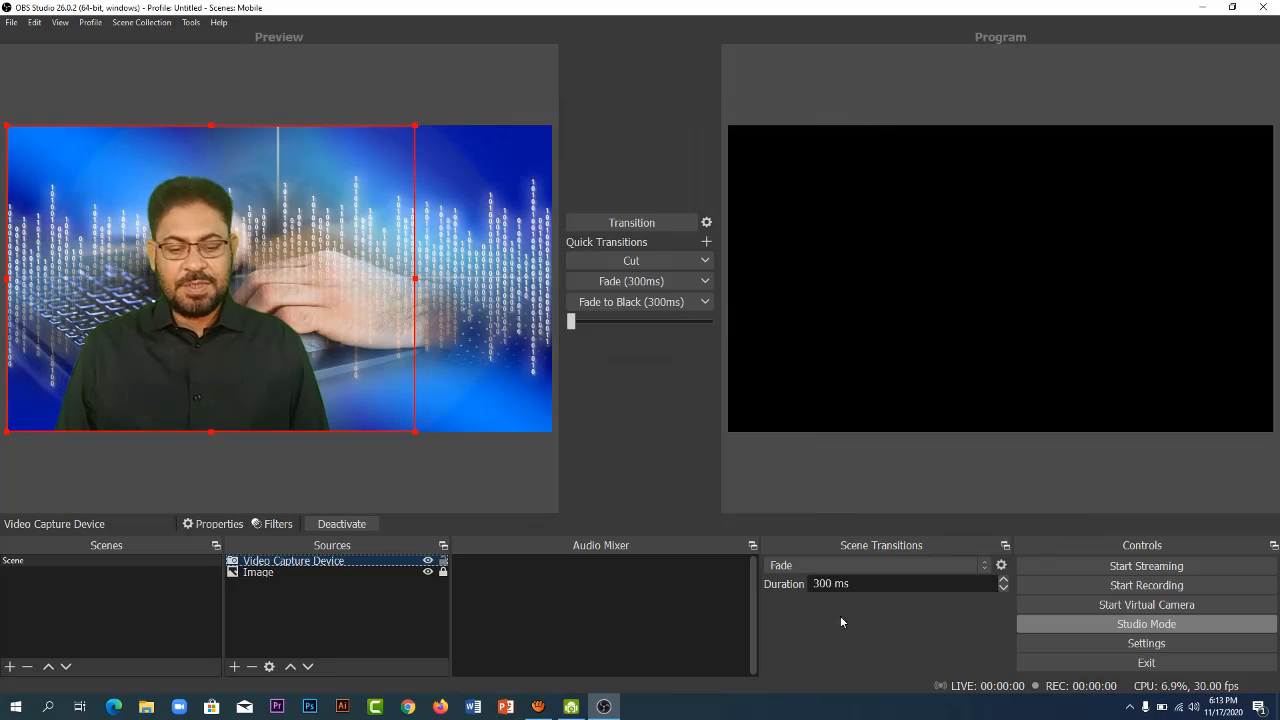
{"action": "left_click", "coordinate": [282, 635]}
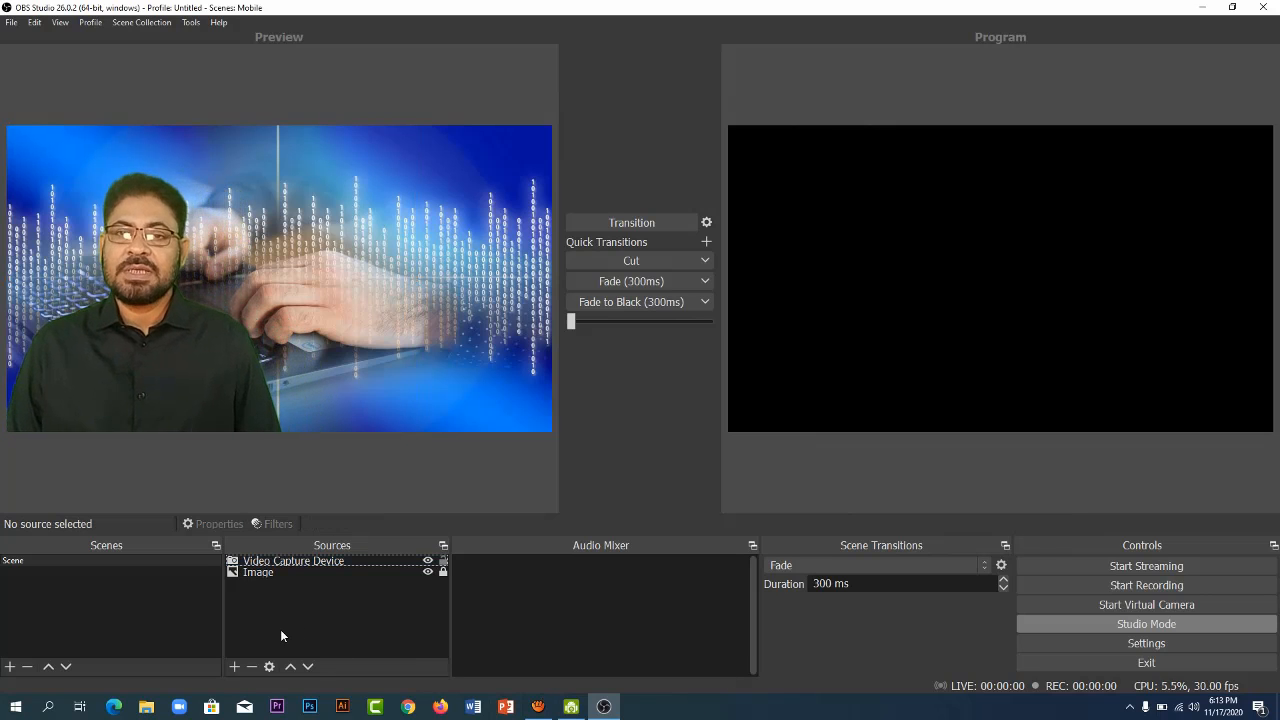
Add a new image source named Image 2 that loads Final Screen.png from the ICT Educare Chanel Document folder
{"action": "left_click", "coordinate": [234, 667]}
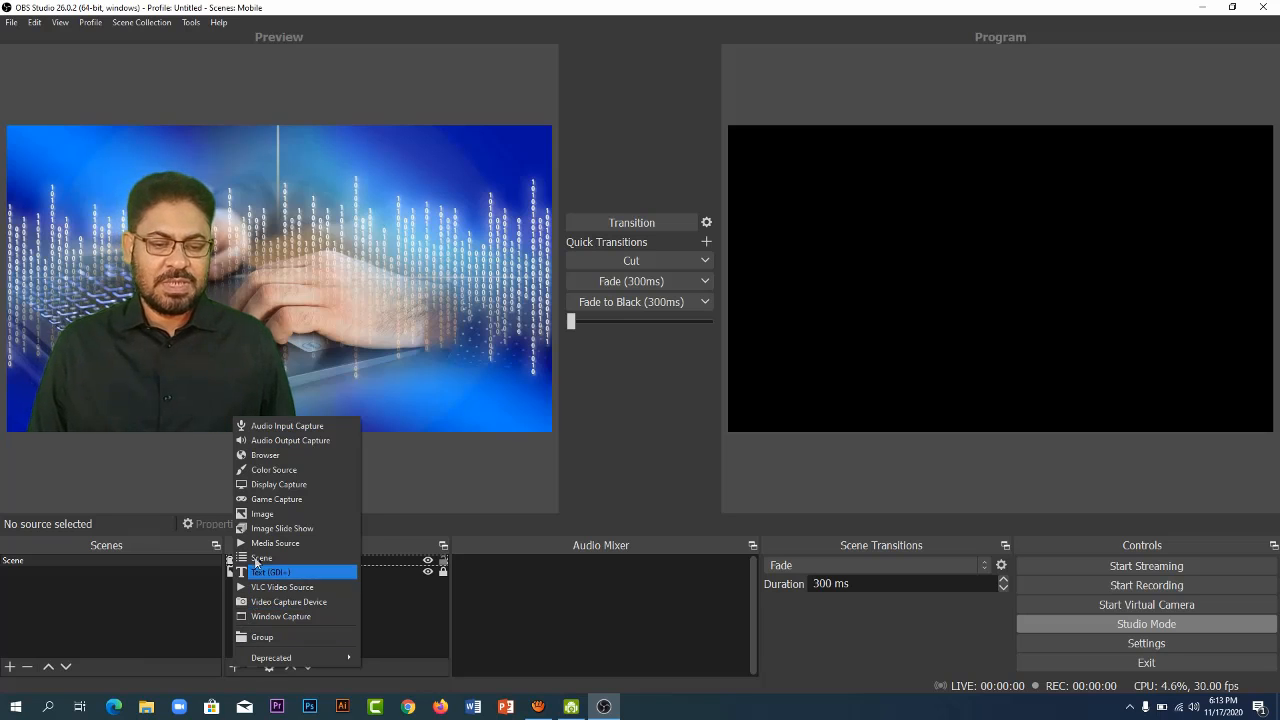
{"action": "left_click", "coordinate": [261, 514]}
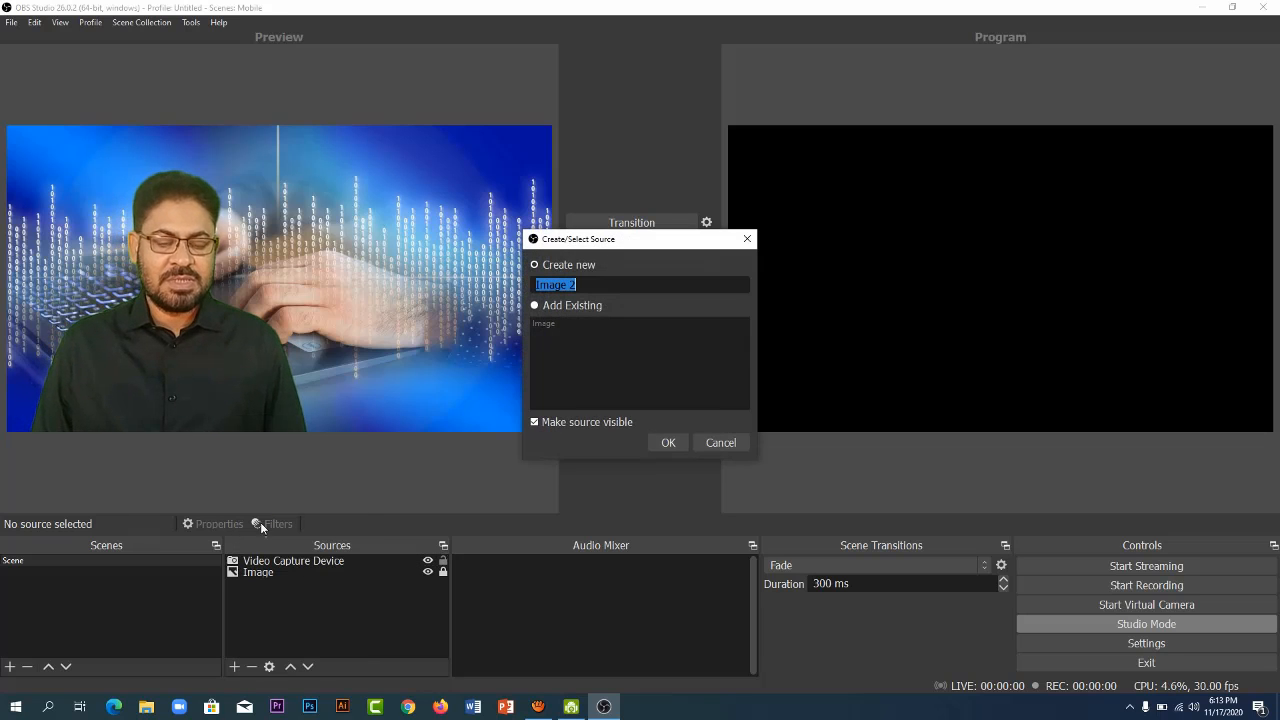
{"action": "left_click", "coordinate": [668, 442]}
{"action": "left_click", "coordinate": [827, 435]}
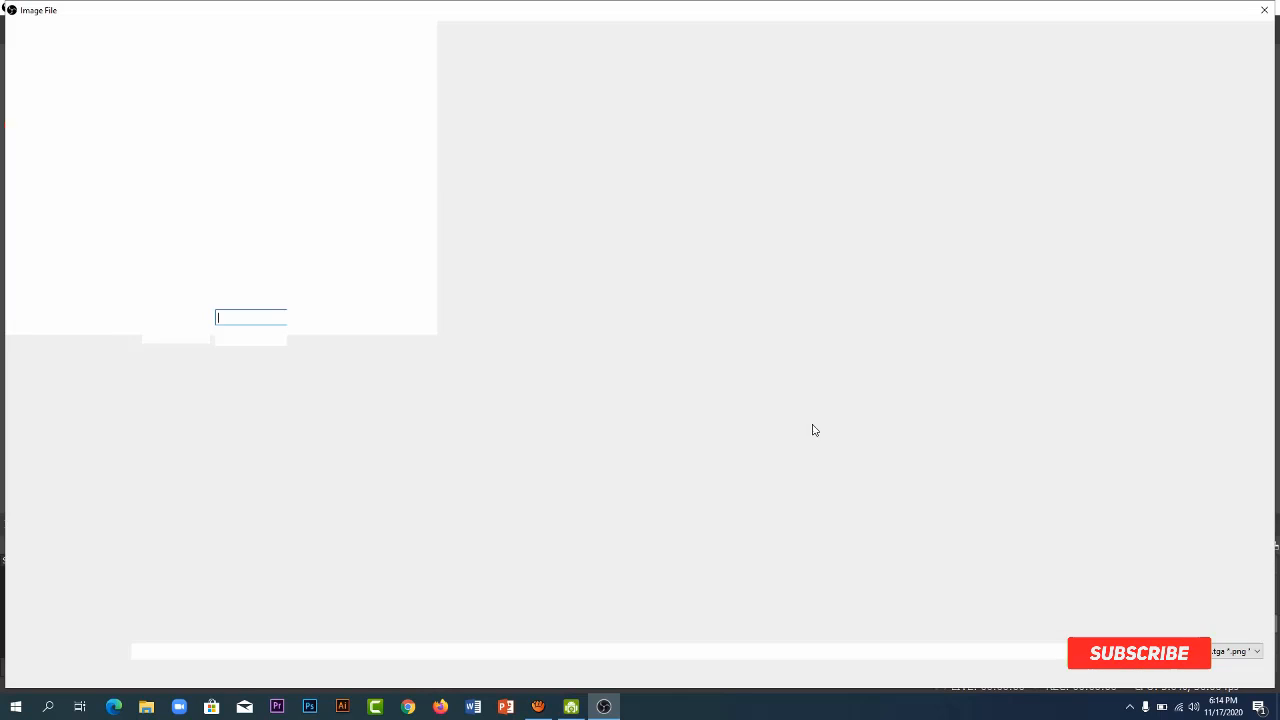
{"action": "left_click", "coordinate": [767, 455]}
{"action": "scroll", "coordinate": [767, 455], "scroll_direction": "down", "scroll_amount": 10}
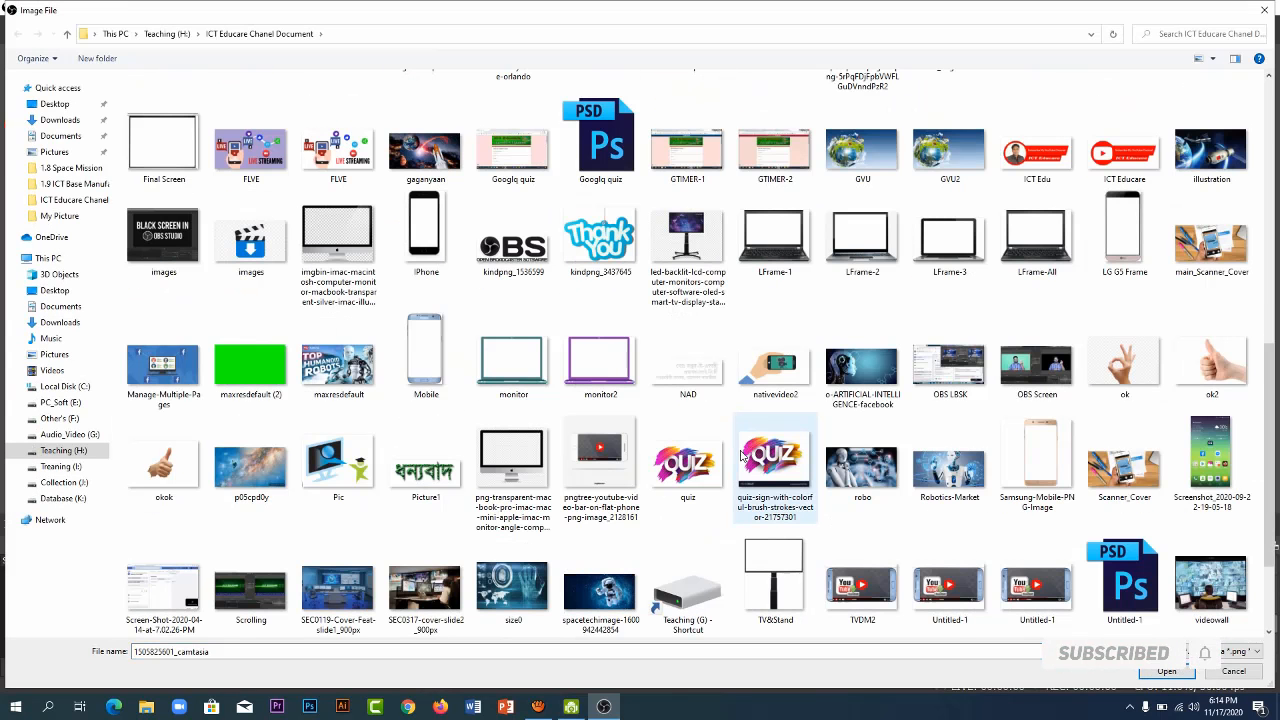
{"action": "left_click", "coordinate": [143, 141]}
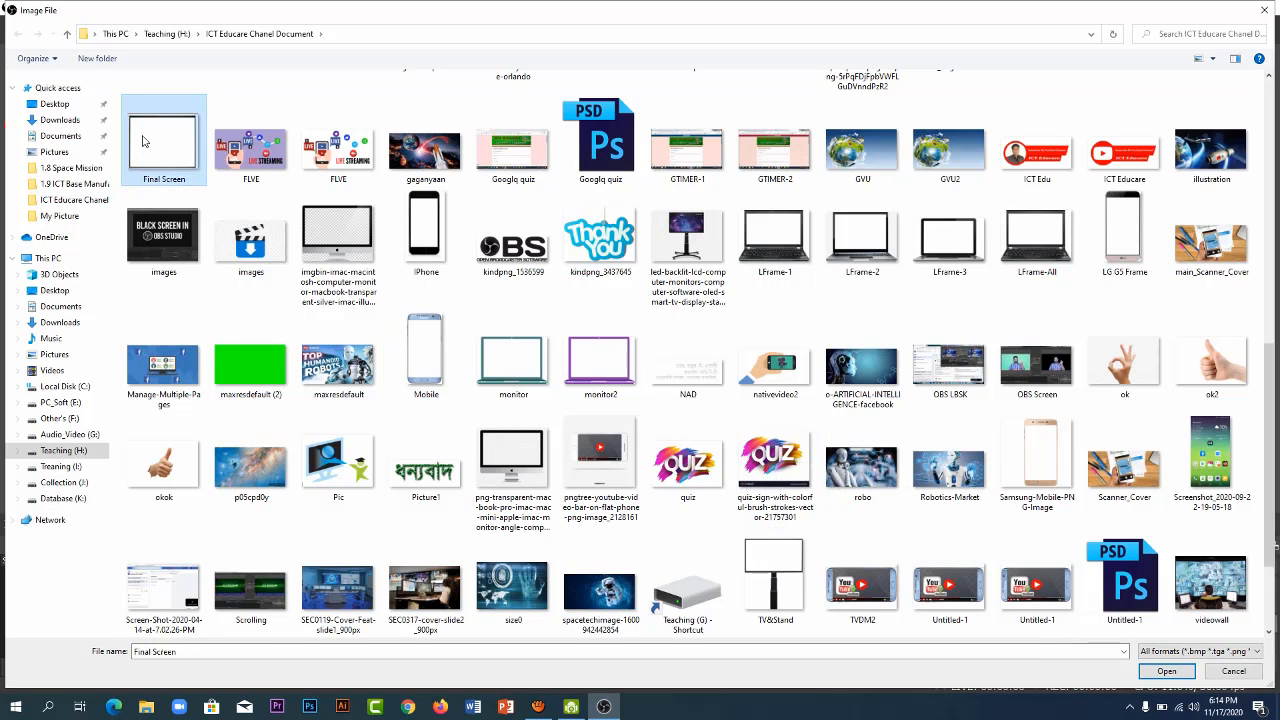
{"action": "double_click", "coordinate": [142, 141]}
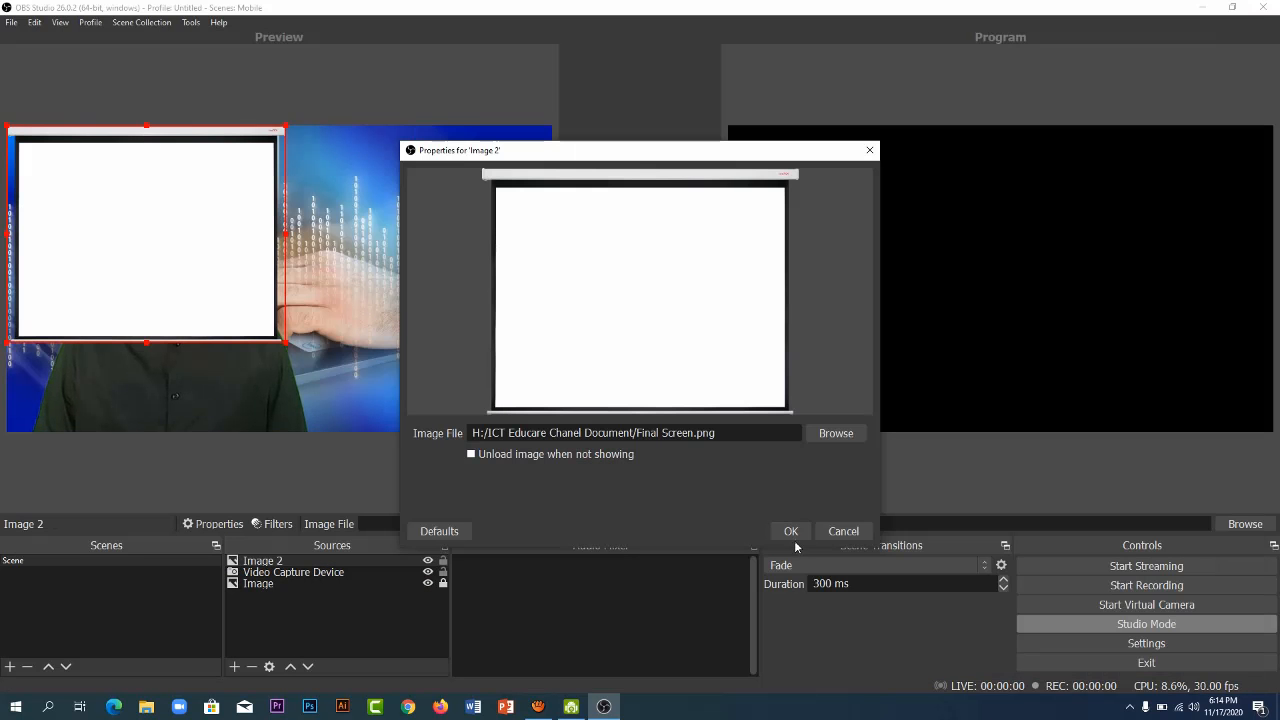
{"action": "left_click", "coordinate": [790, 531]}
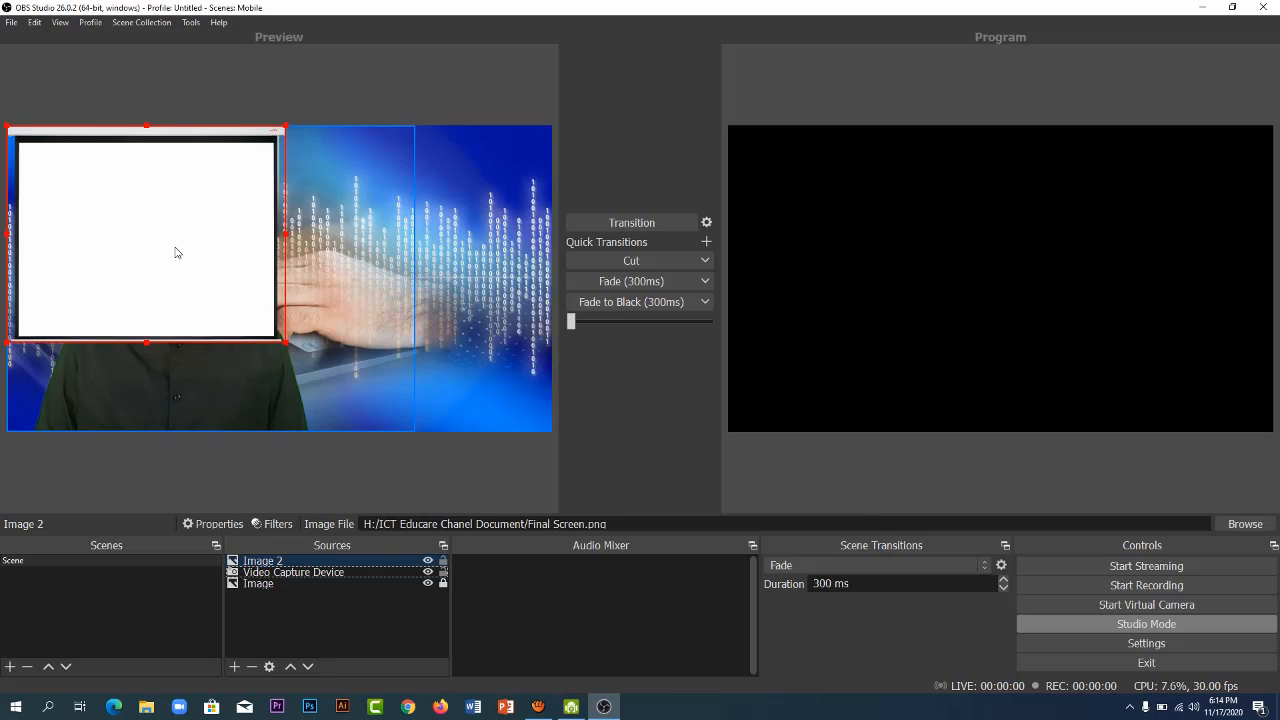
Place the projector screen image in the canvas's upper right corner and enlarge it toward the lower left
{"action": "left_click_drag", "start_coordinate": [175, 252], "coordinate": [434, 251]}
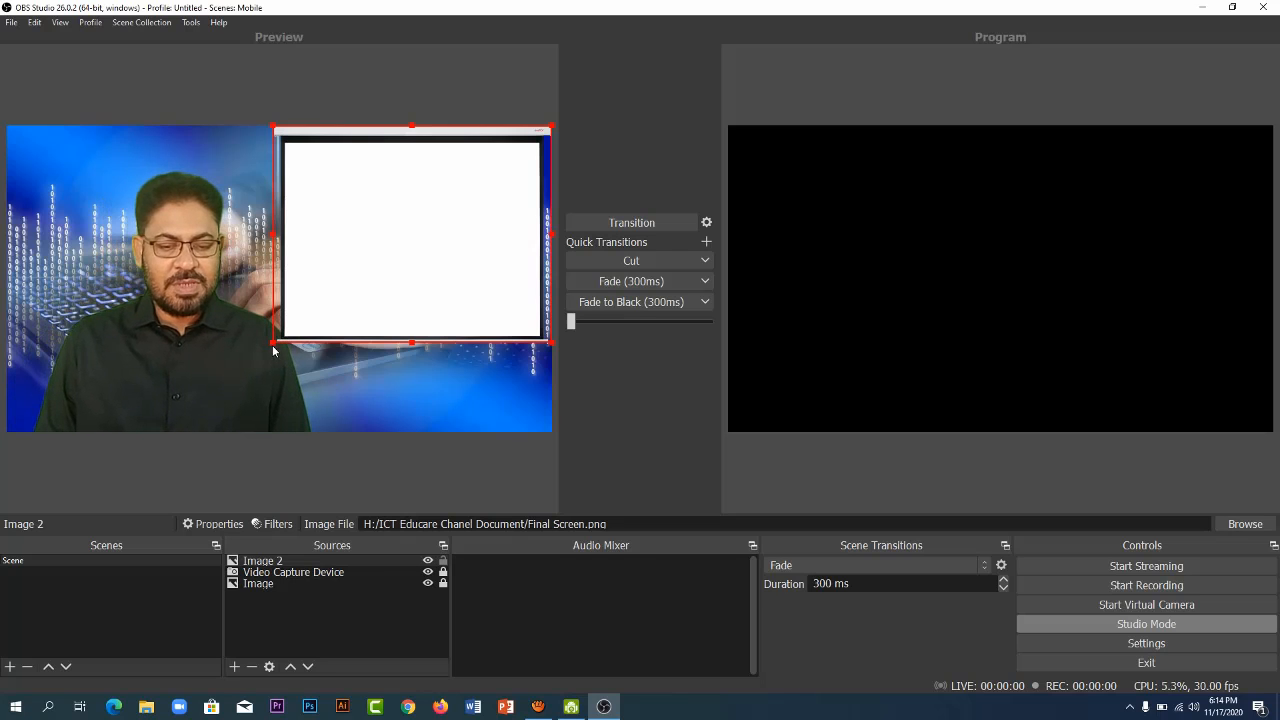
{"action": "left_click_drag", "start_coordinate": [272, 342], "coordinate": [232, 375]}
{"action": "left_click", "coordinate": [340, 629]}
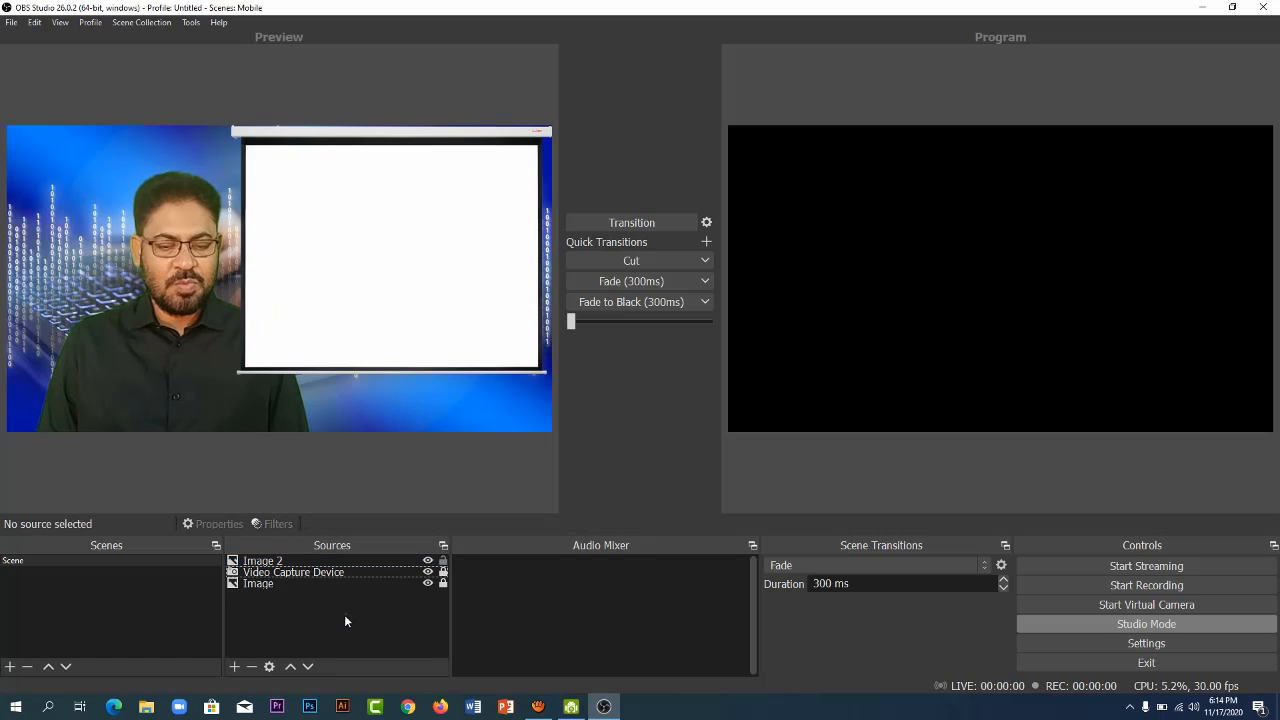
Move Image 2 below the Video Capture Device in the source order so the presenter stands in front of the screen
{"action": "left_click", "coordinate": [317, 562]}
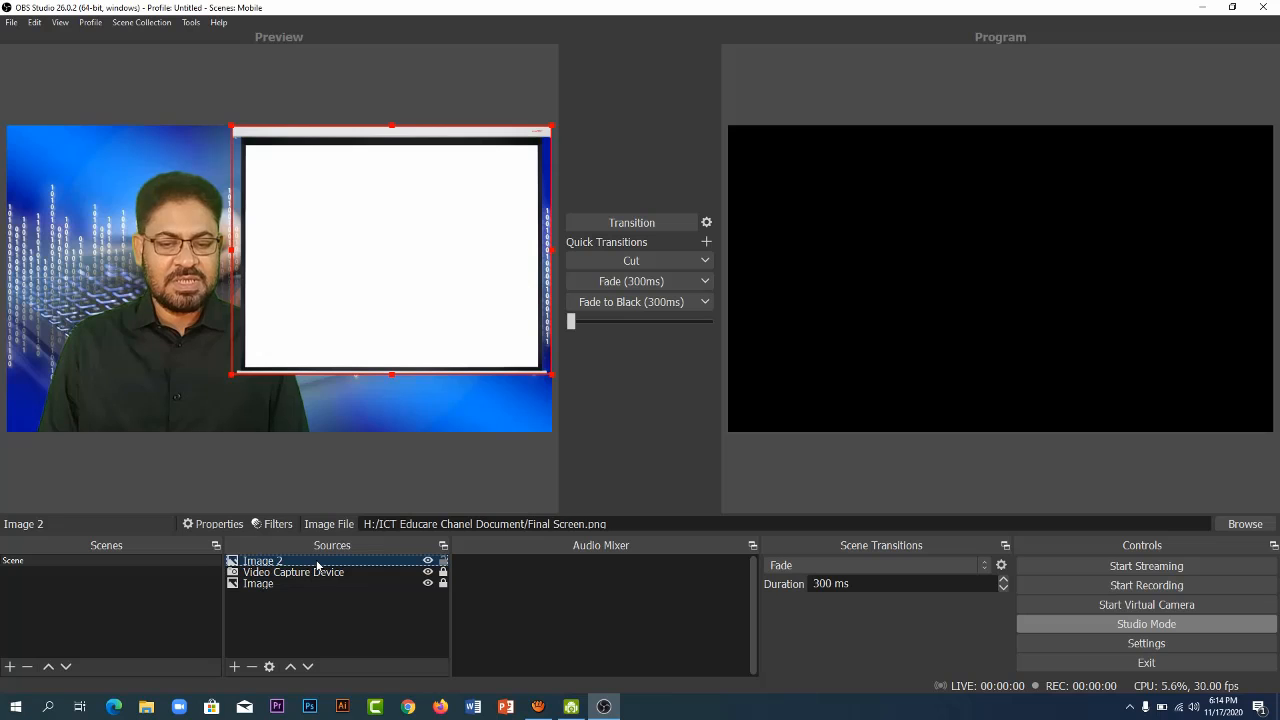
{"action": "left_click_drag", "start_coordinate": [315, 575], "coordinate": [315, 576]}
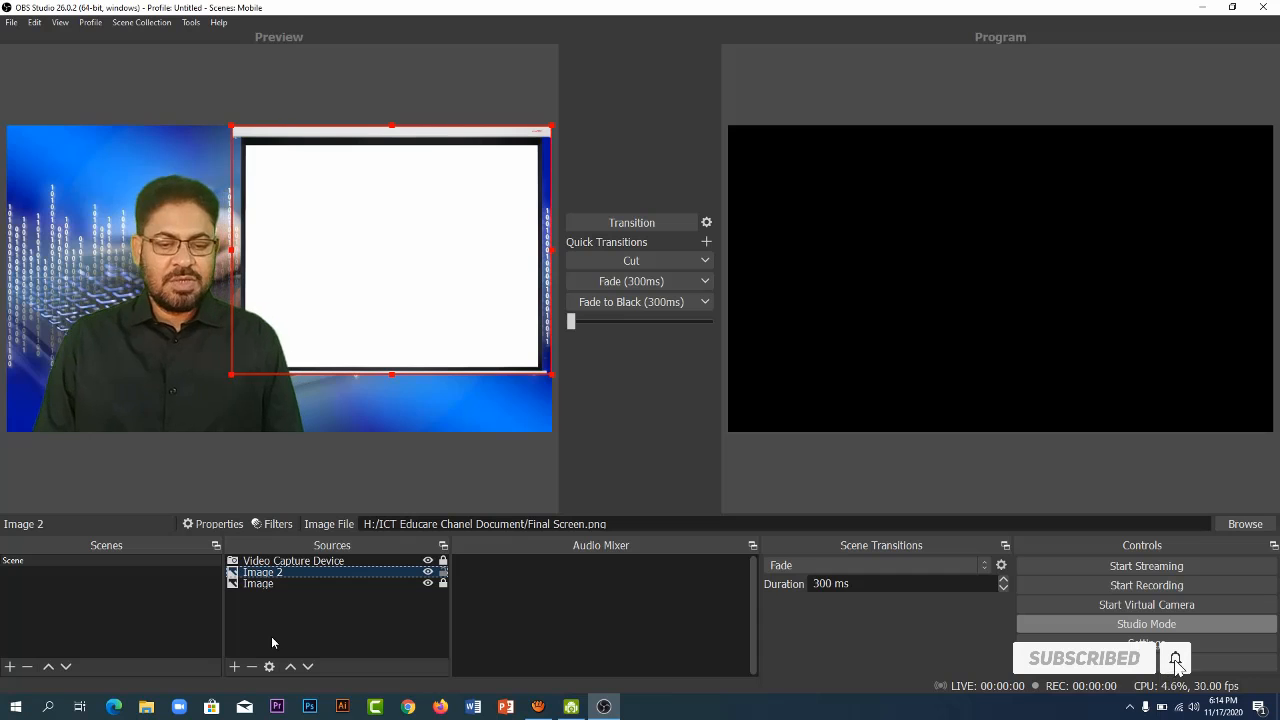
{"action": "left_click", "coordinate": [355, 622]}
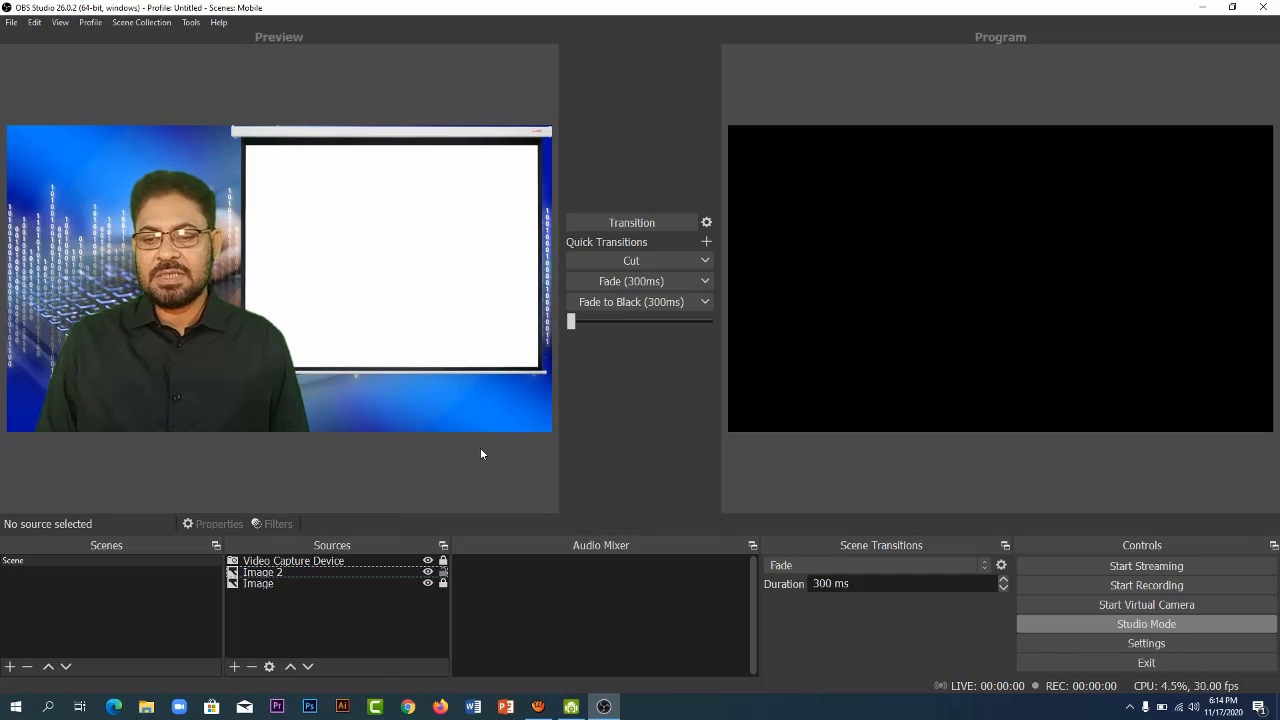
Switch to File Explorer and open the Class No-01 presentation from the first chapter's folder in 1.Class Lecture on drive H
{"action": "left_click", "coordinate": [1200, 10]}
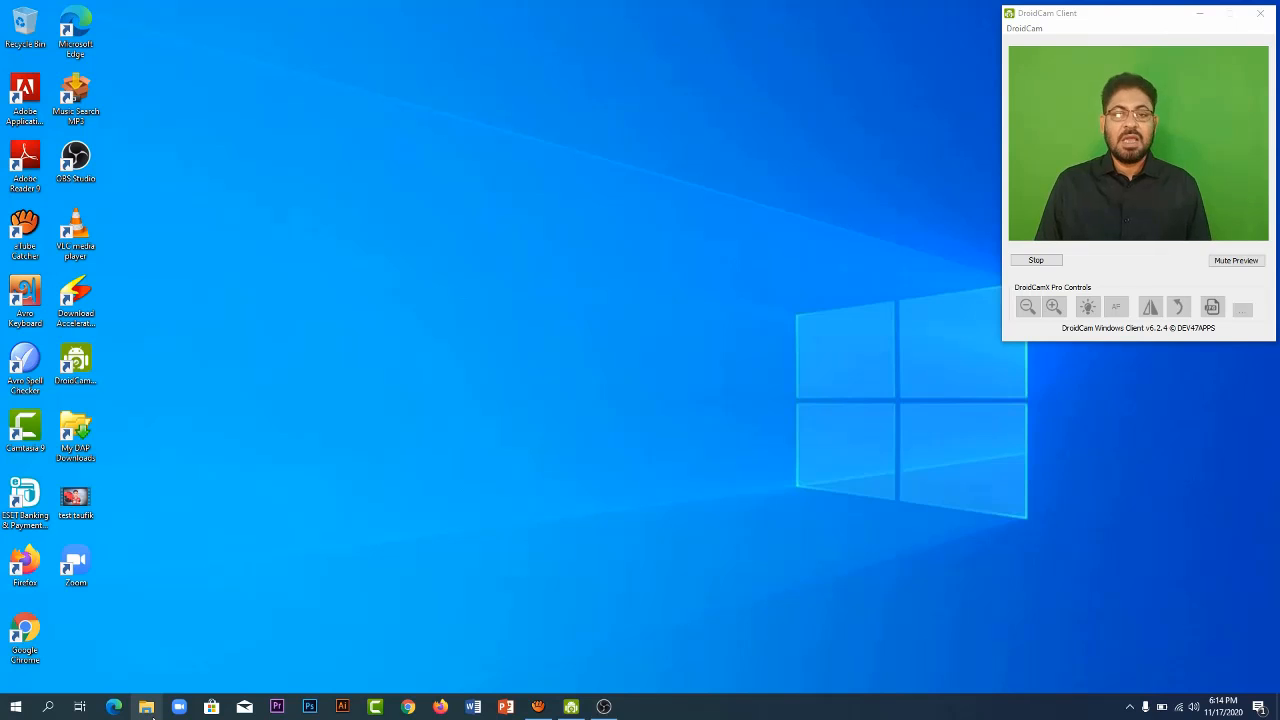
{"action": "left_click", "coordinate": [148, 709]}
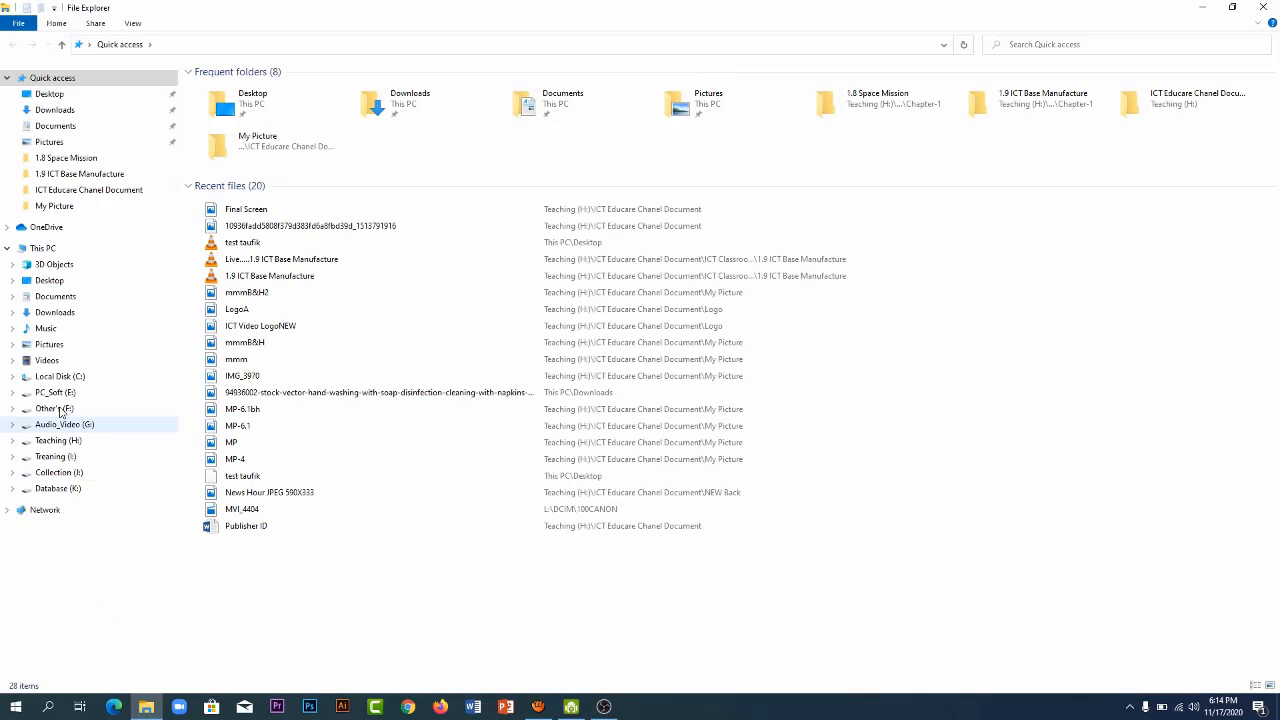
{"action": "left_click", "coordinate": [60, 442]}
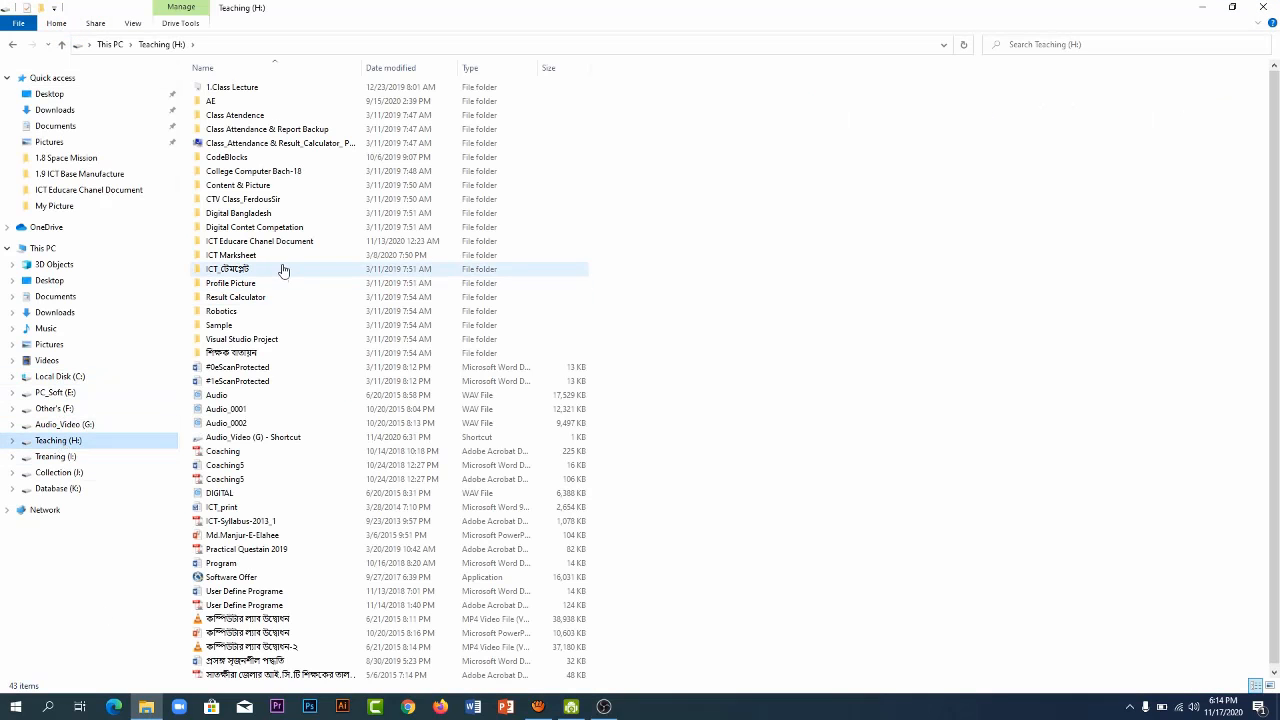
{"action": "double_click", "coordinate": [270, 88]}
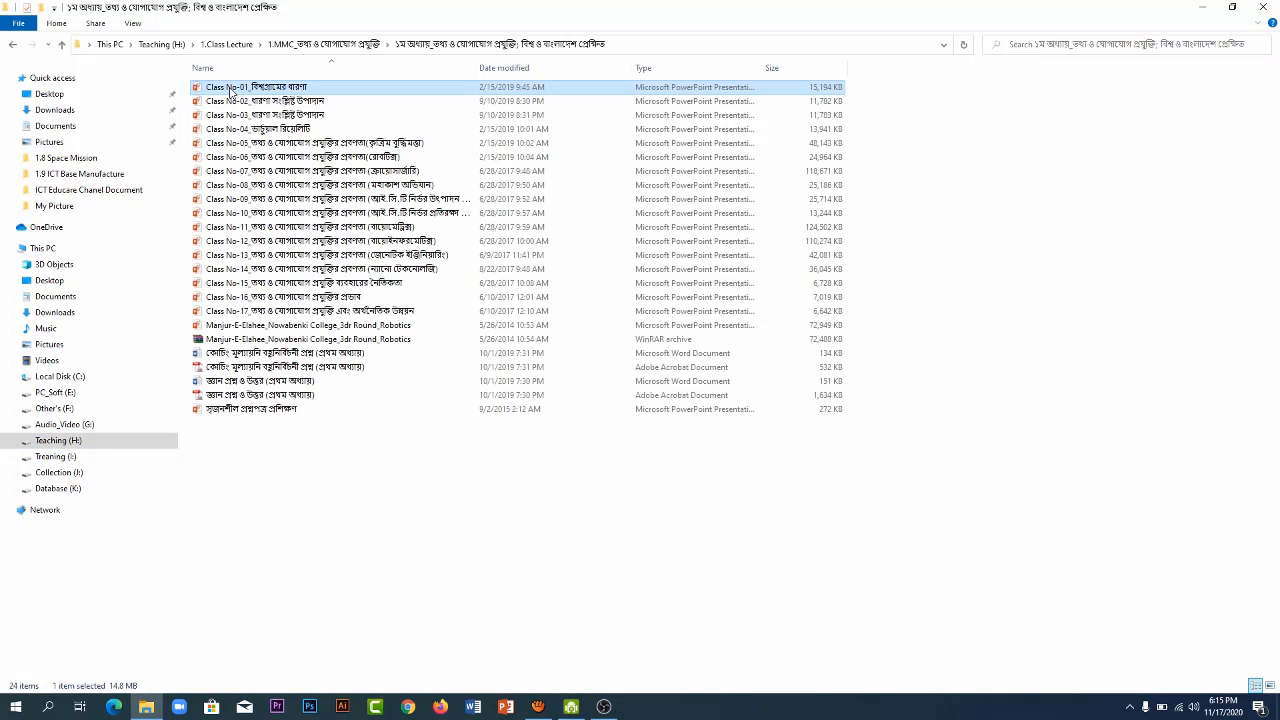
{"action": "double_click", "coordinate": [231, 91]}
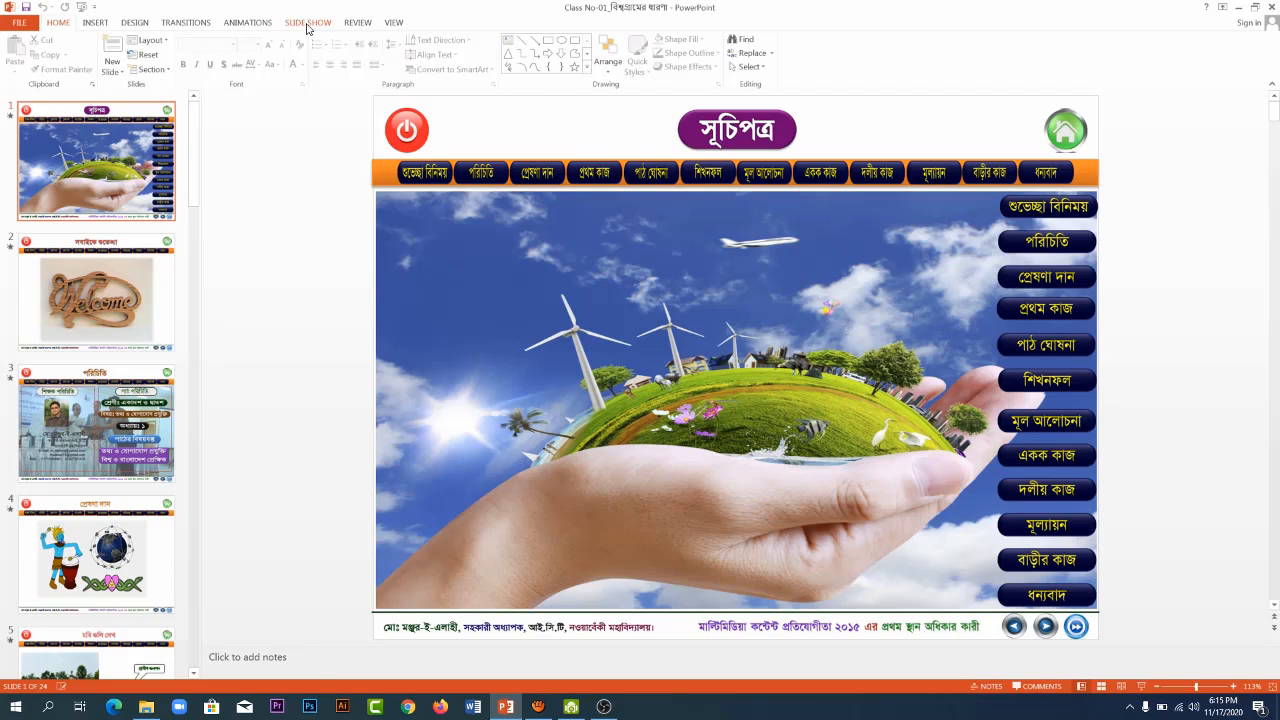
Set the slide show type to Browsed by an individual (window) and start the slide show
{"action": "left_click", "coordinate": [307, 23]}
{"action": "left_click", "coordinate": [192, 62]}
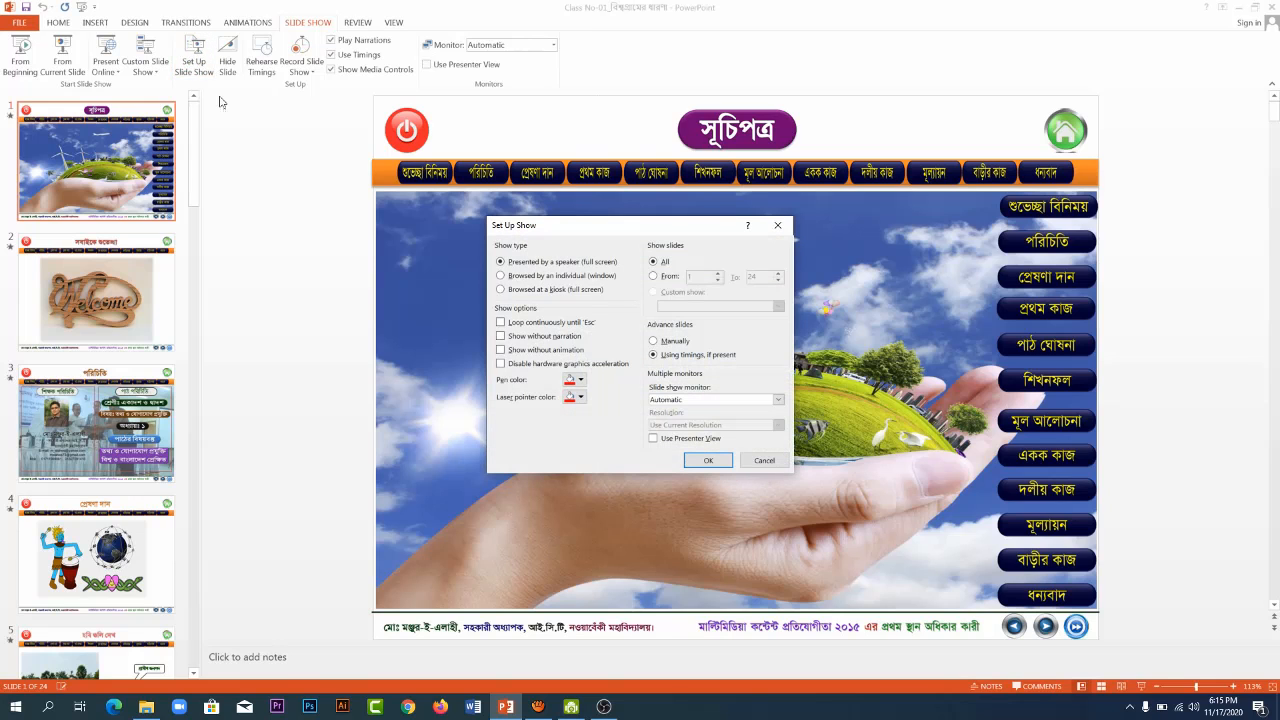
{"action": "left_click", "coordinate": [540, 277]}
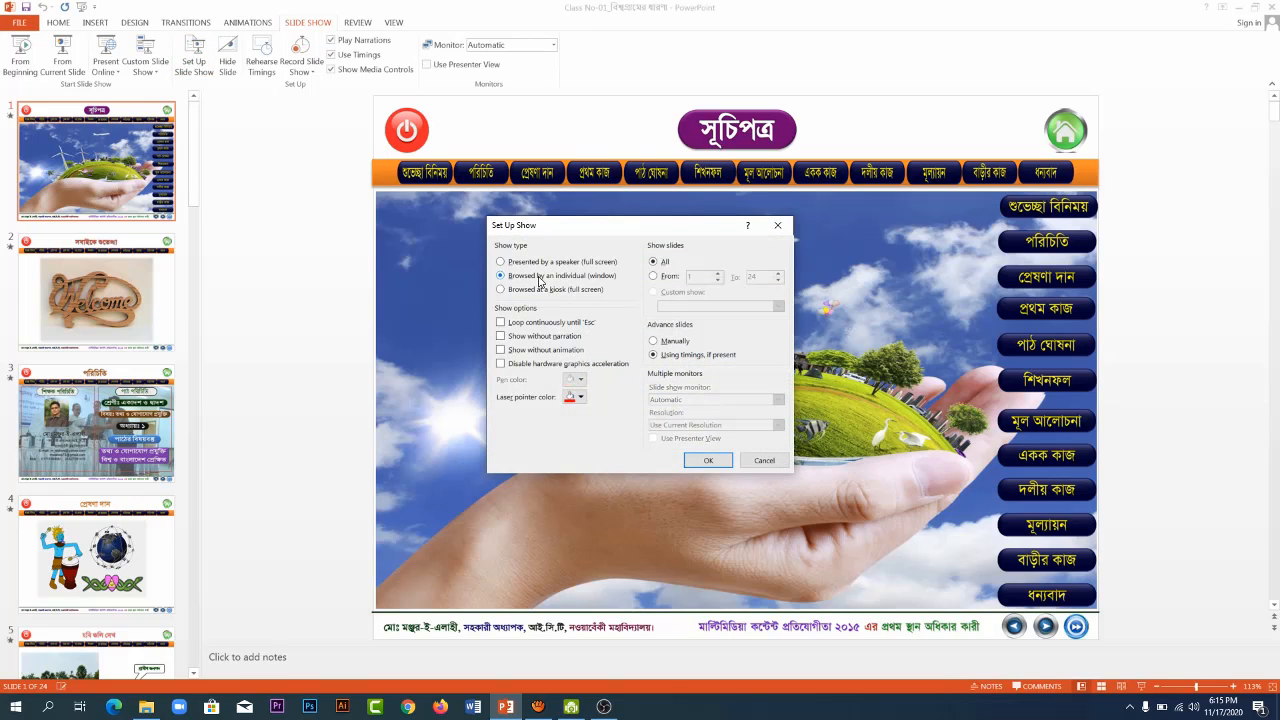
{"action": "left_click", "coordinate": [715, 462]}
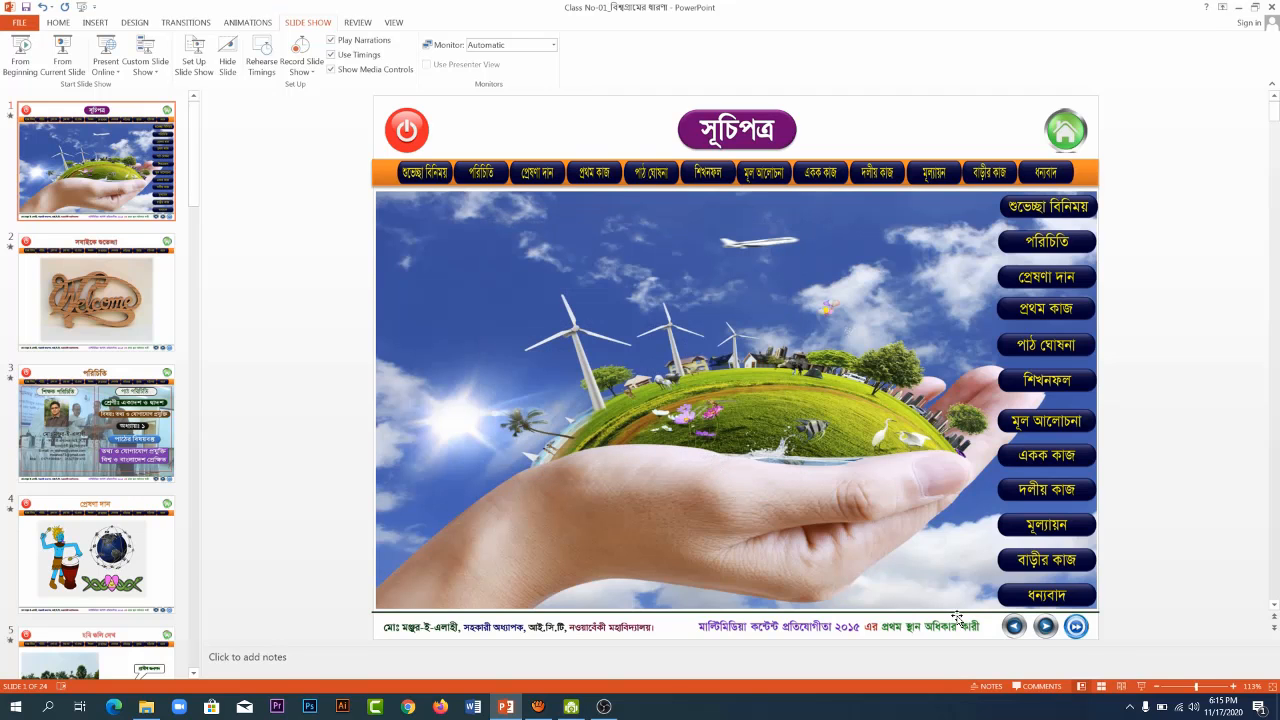
{"action": "left_click", "coordinate": [1140, 688]}
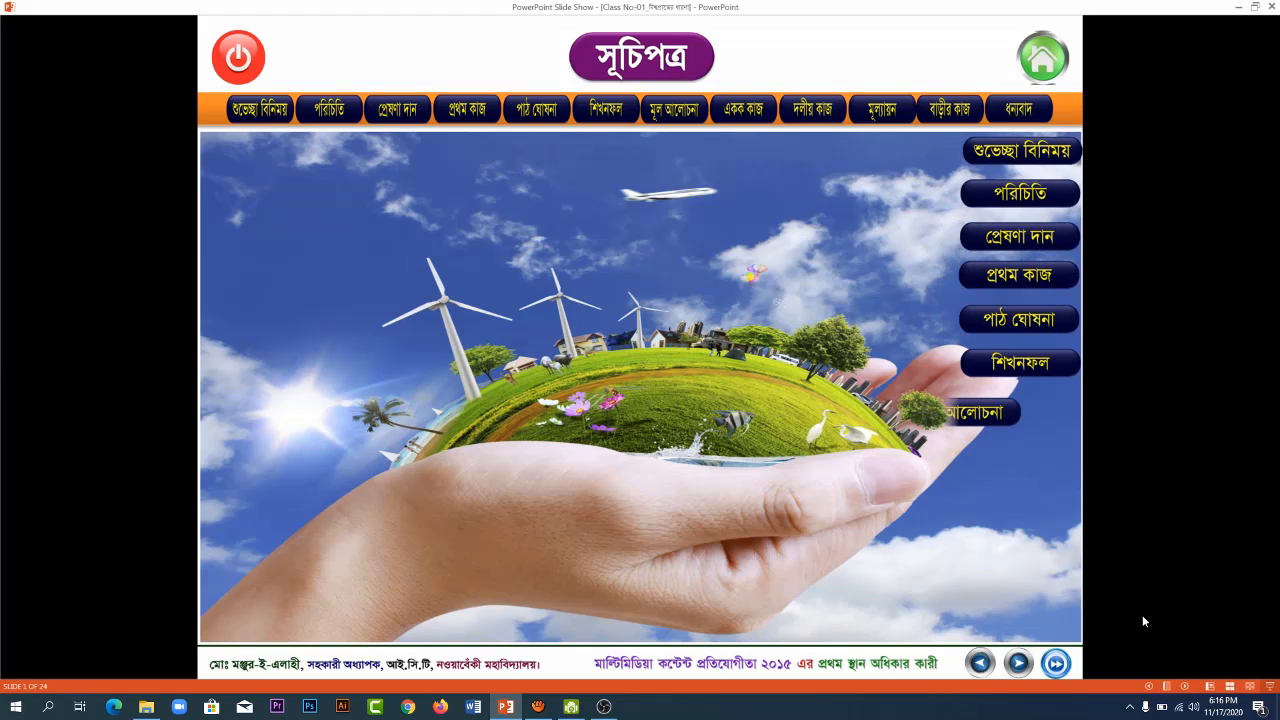
Switch to OBS Studio and add a Window Capture source with its default name that captures the PowerPoint Slide Show window
{"action": "left_click", "coordinate": [604, 710]}
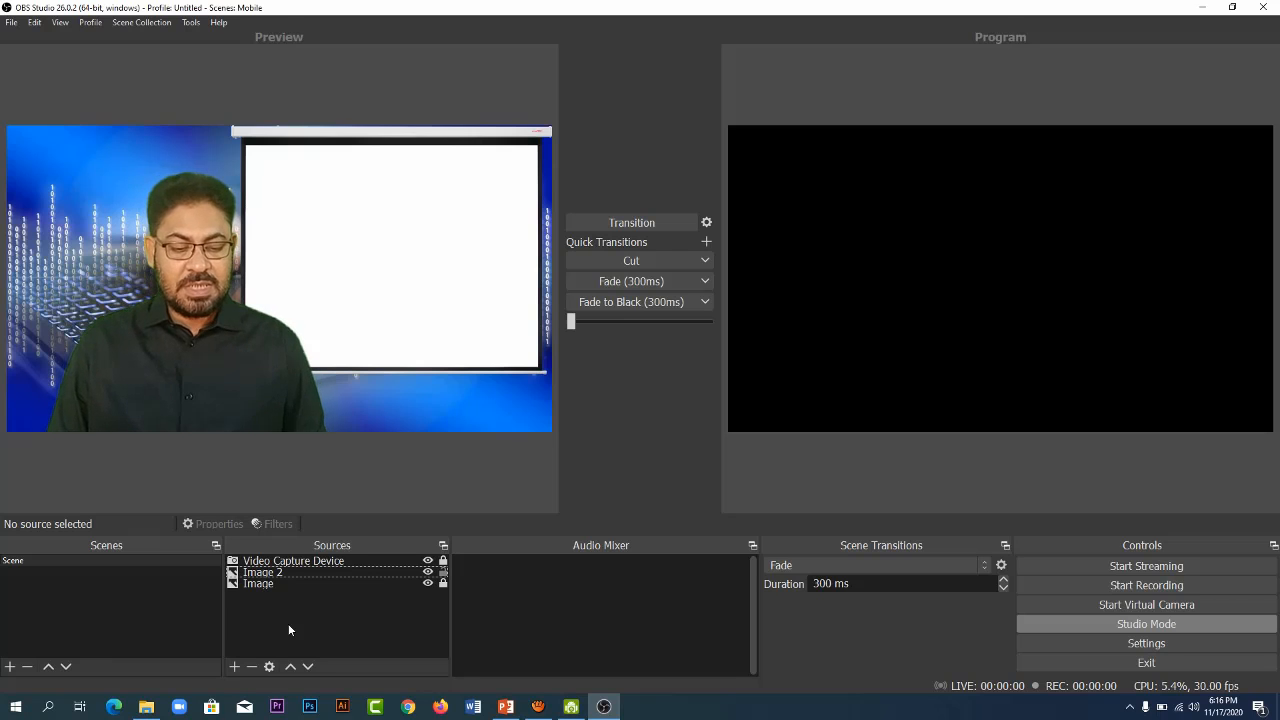
{"action": "left_click", "coordinate": [235, 667]}
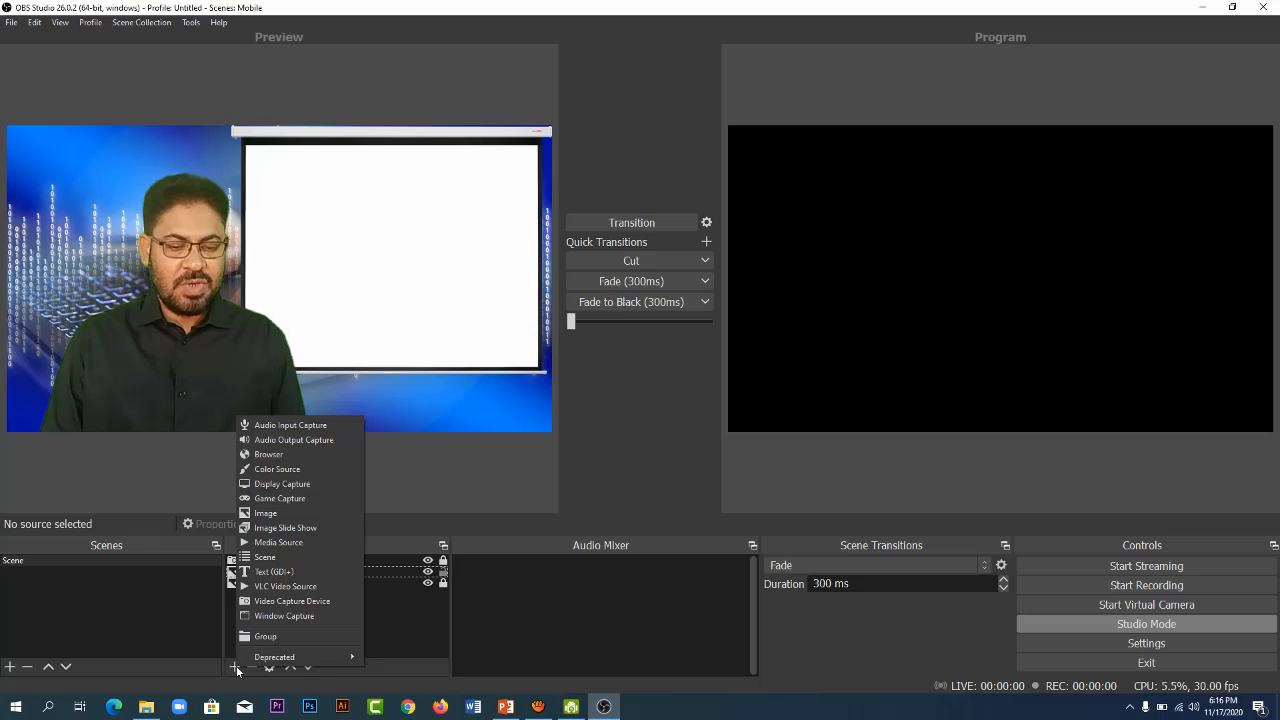
{"action": "left_click", "coordinate": [273, 618]}
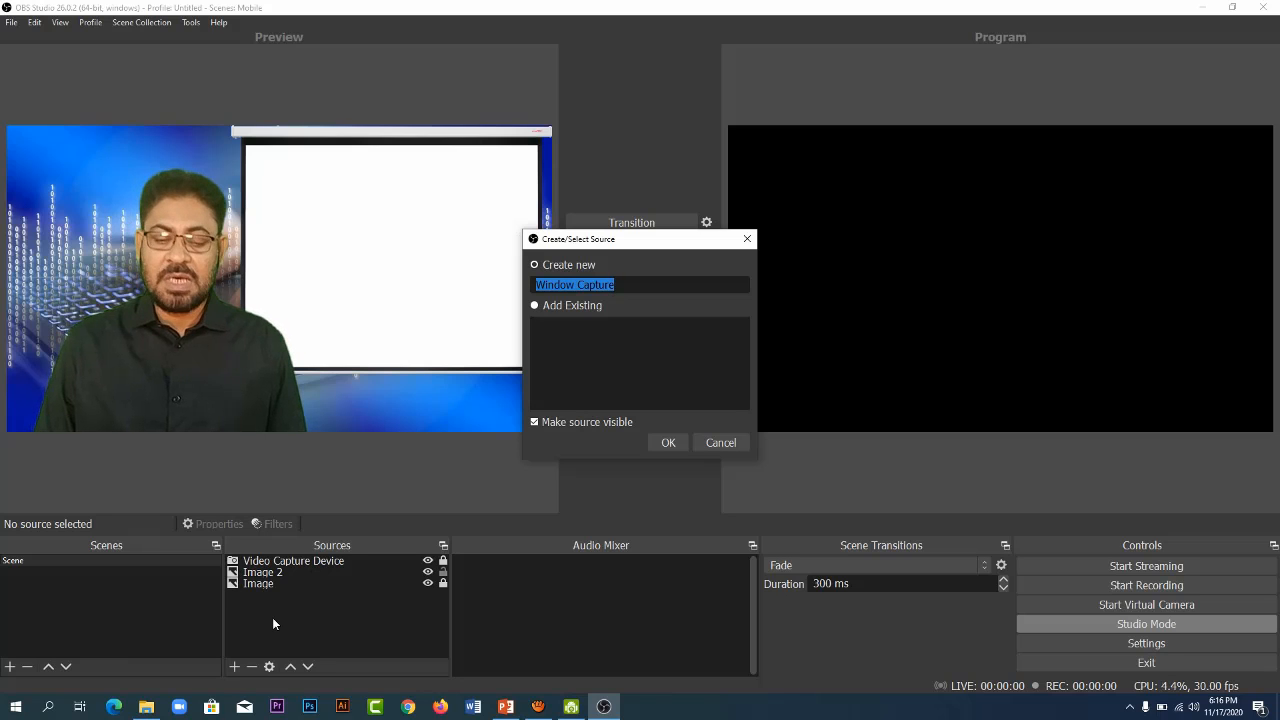
{"action": "left_click", "coordinate": [667, 443]}
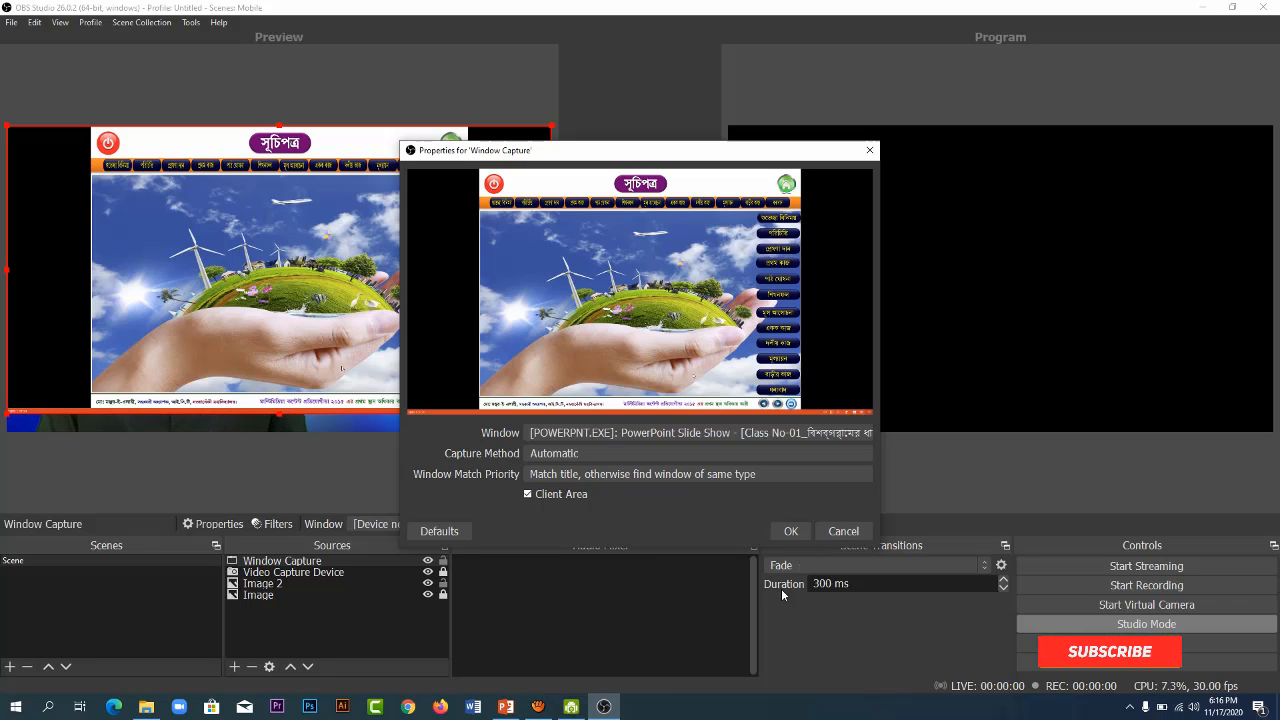
{"action": "left_click", "coordinate": [792, 531]}
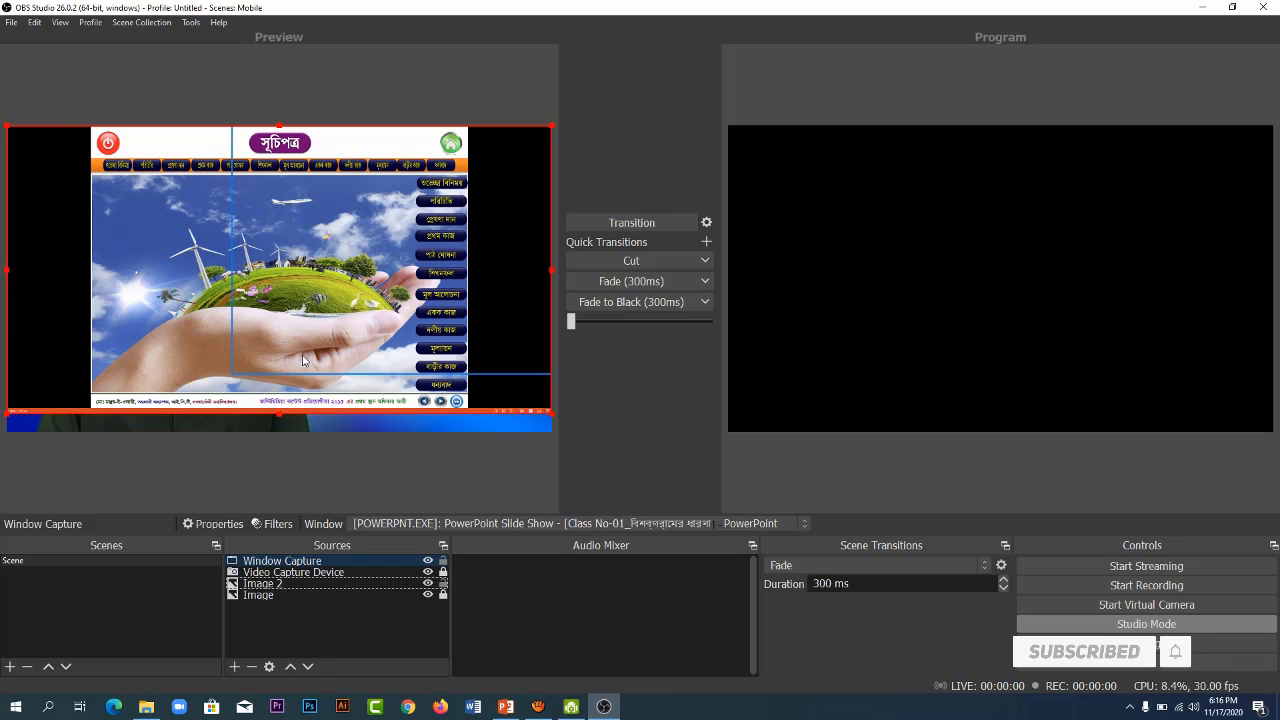
Lock Image 2, and crop the black side margins and the bottom status bar off the Window Capture
{"action": "left_click", "coordinate": [444, 584]}
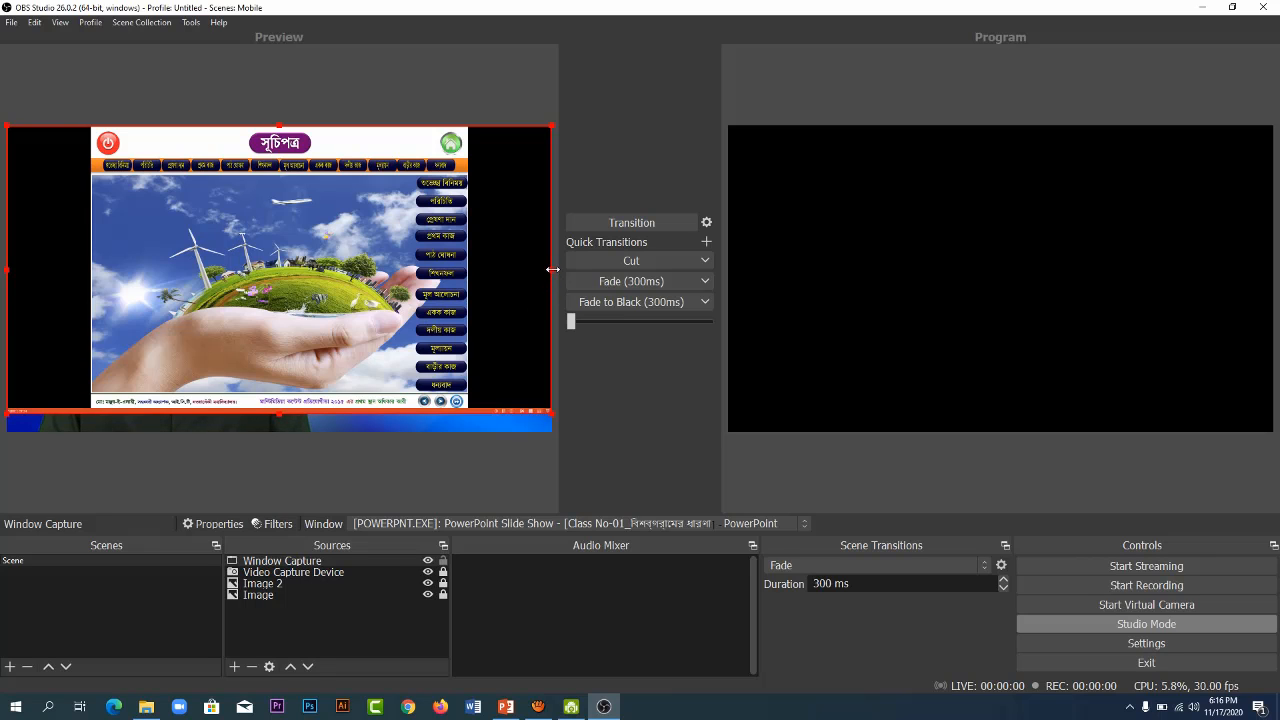
{"action": "left_click_drag", "start_coordinate": [552, 269], "coordinate": [469, 268]}
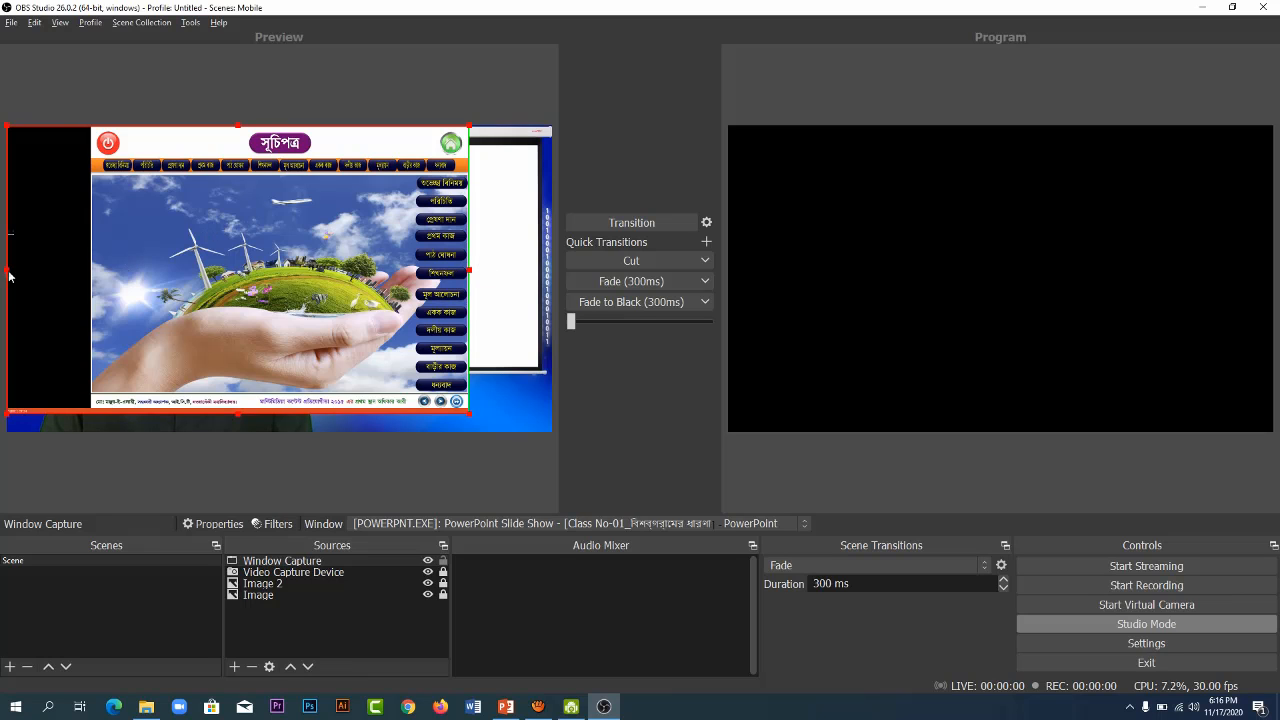
{"action": "left_click_drag", "start_coordinate": [6, 269], "coordinate": [90, 269]}
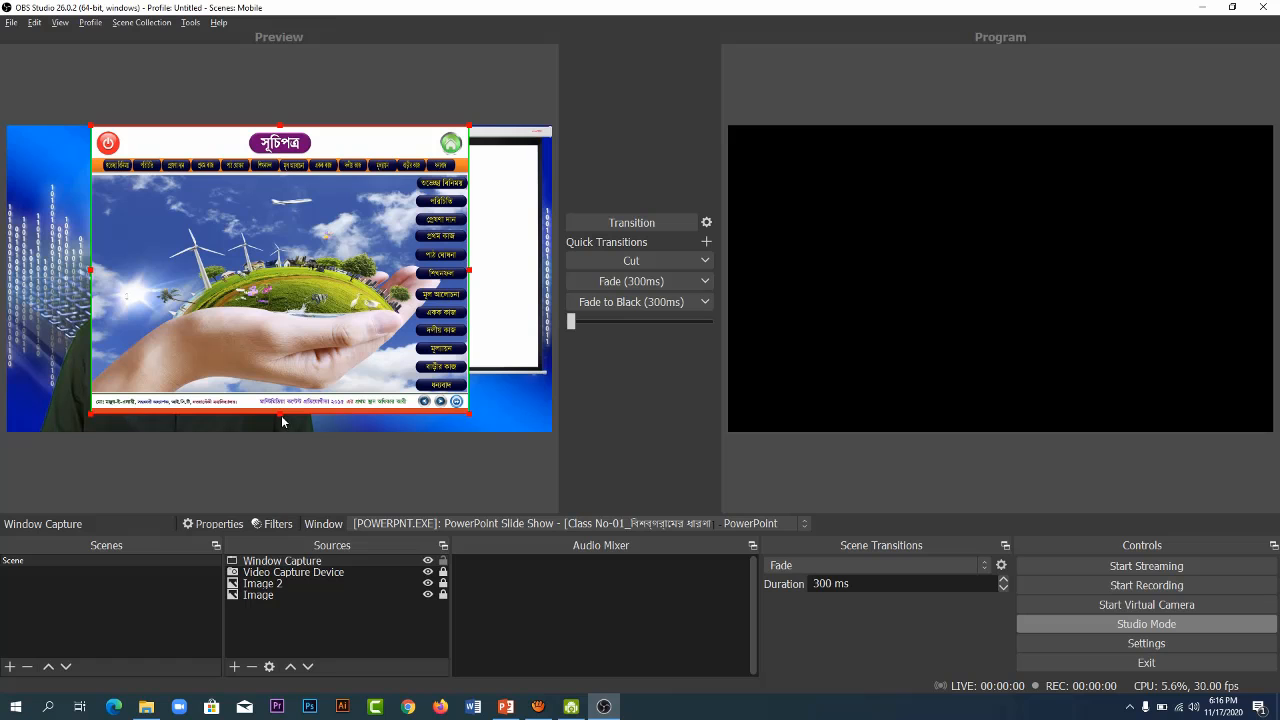
{"action": "left_click_drag", "start_coordinate": [281, 421], "coordinate": [280, 411]}
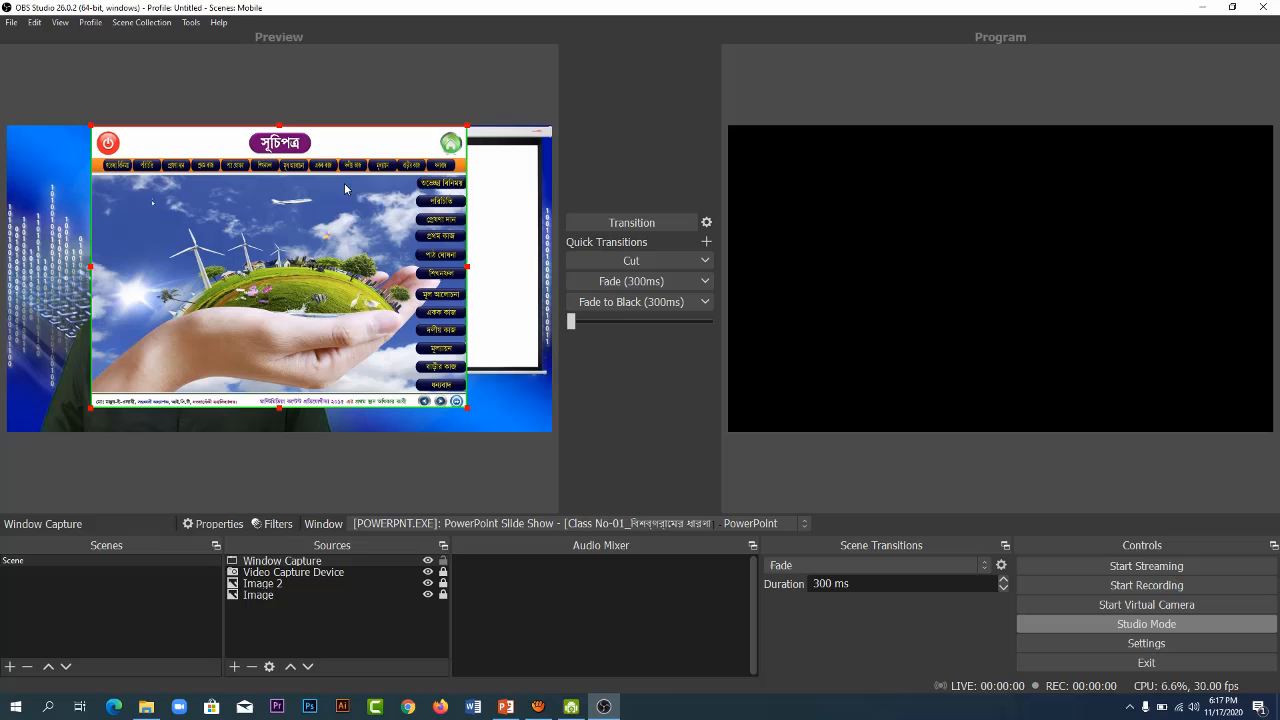
Move the cropped Window Capture over the projector screen image and shrink it to fit inside the white area
{"action": "left_click_drag", "start_coordinate": [344, 183], "coordinate": [406, 194]}
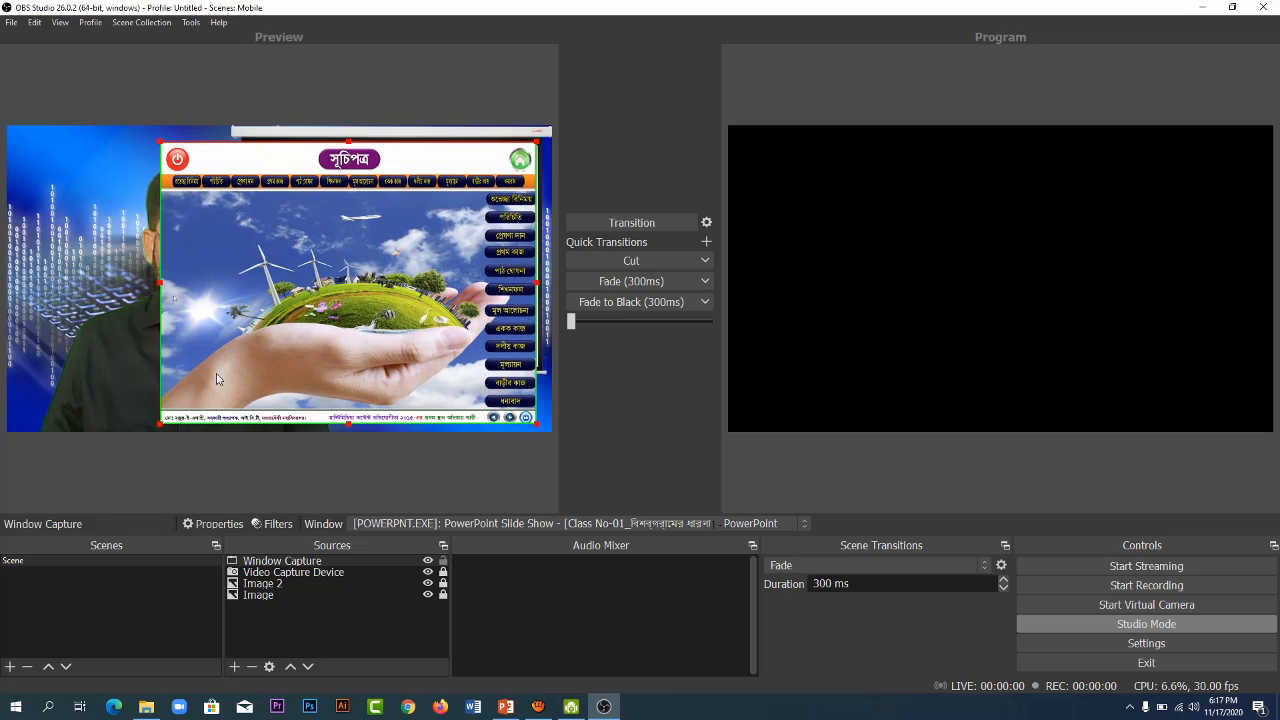
{"action": "left_click_drag", "start_coordinate": [161, 428], "coordinate": [243, 361]}
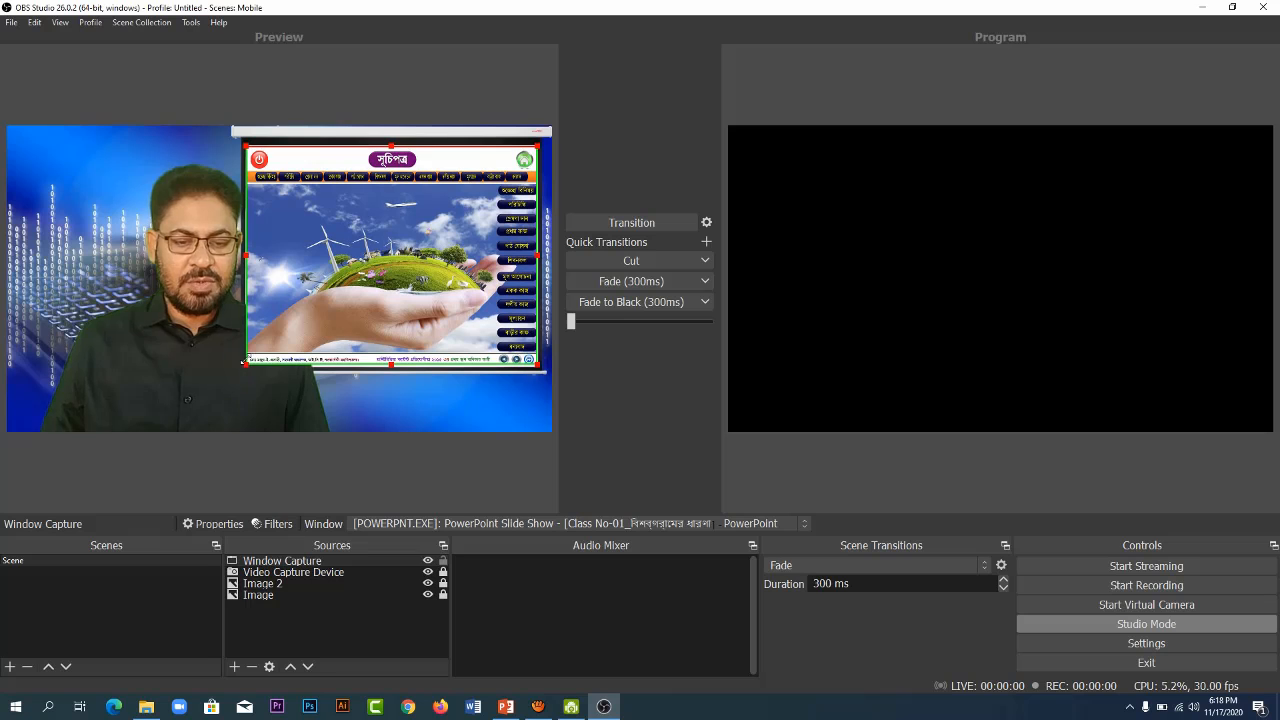
{"action": "left_click", "coordinate": [307, 612]}
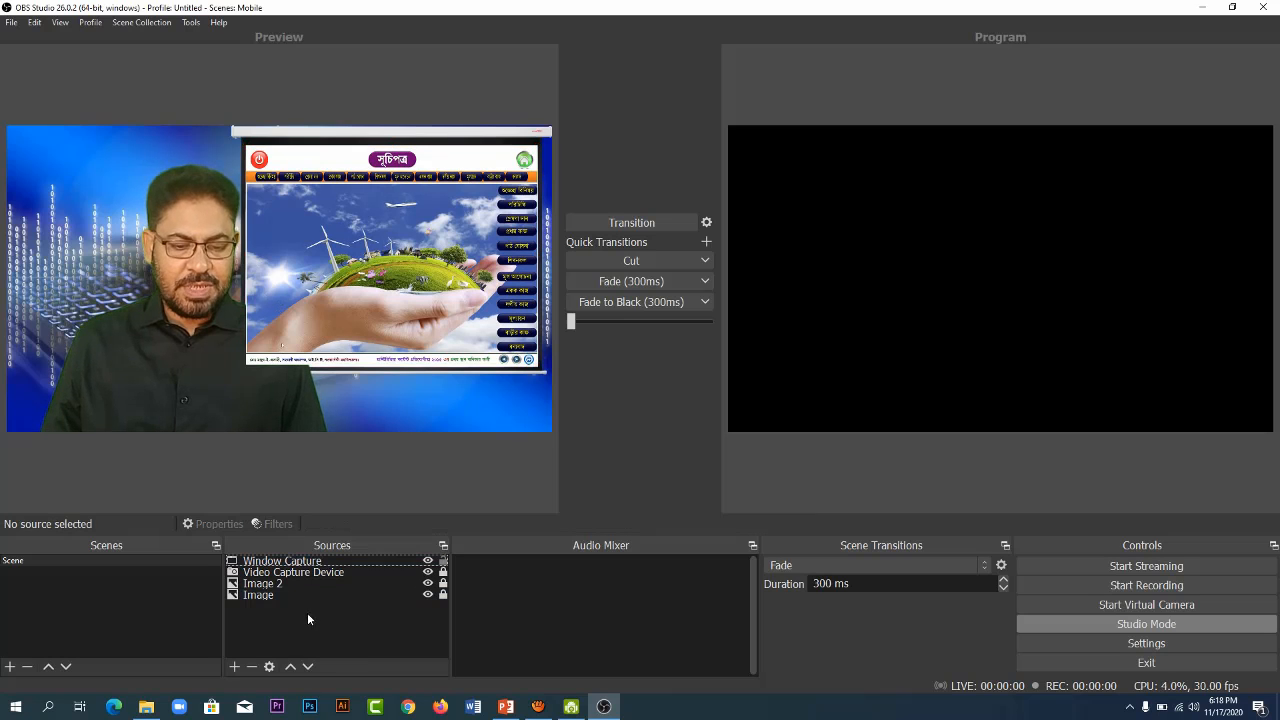
Move the Window Capture below the Video Capture Device in the source order and transition the preview scene to Program
{"action": "left_click", "coordinate": [307, 562]}
{"action": "left_click_drag", "start_coordinate": [307, 562], "coordinate": [304, 576]}
{"action": "left_click", "coordinate": [300, 639]}
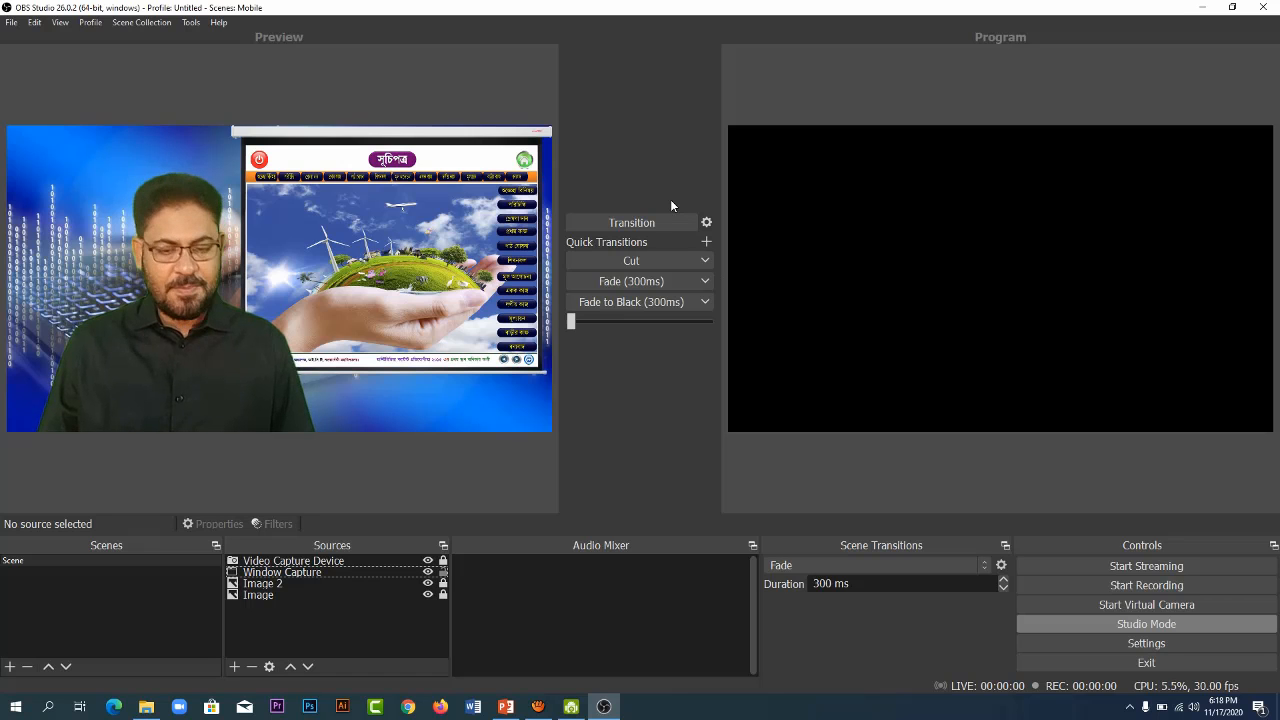
{"action": "left_click", "coordinate": [644, 222]}
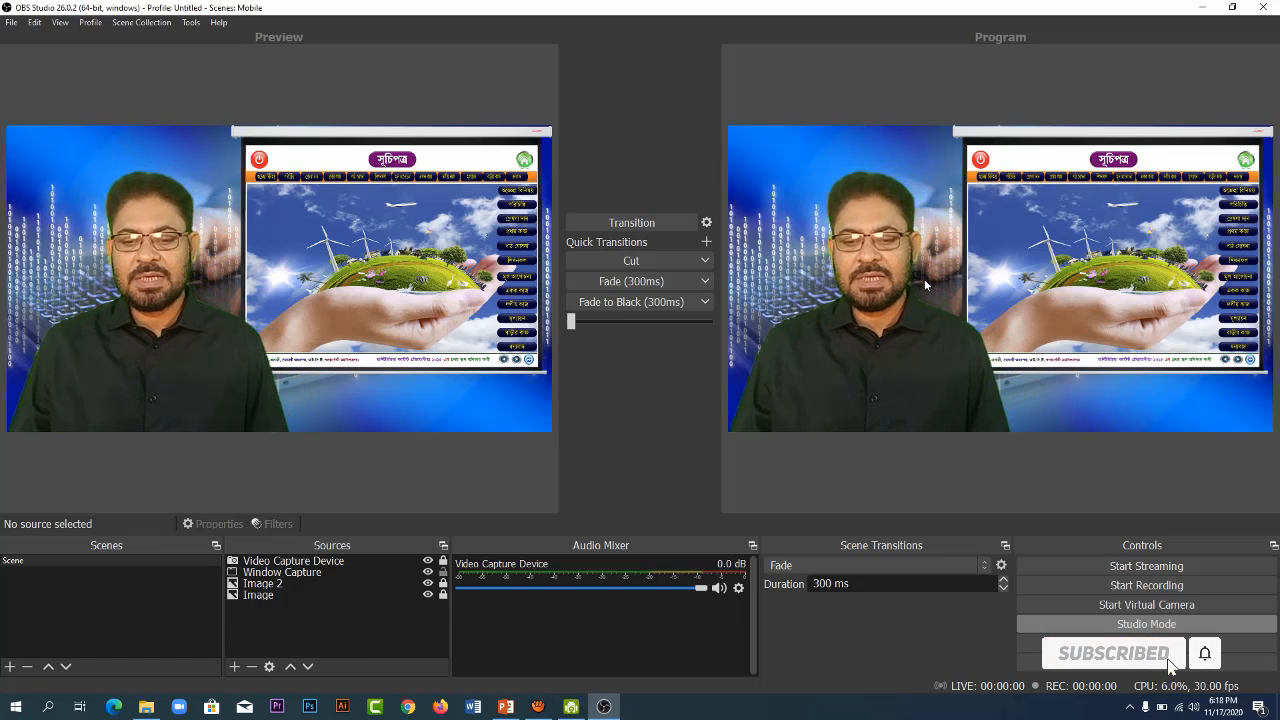
Open a windowed projector of the Program output, move it higher over the Program view and keep it always on top
{"action": "right_click", "coordinate": [1040, 70]}
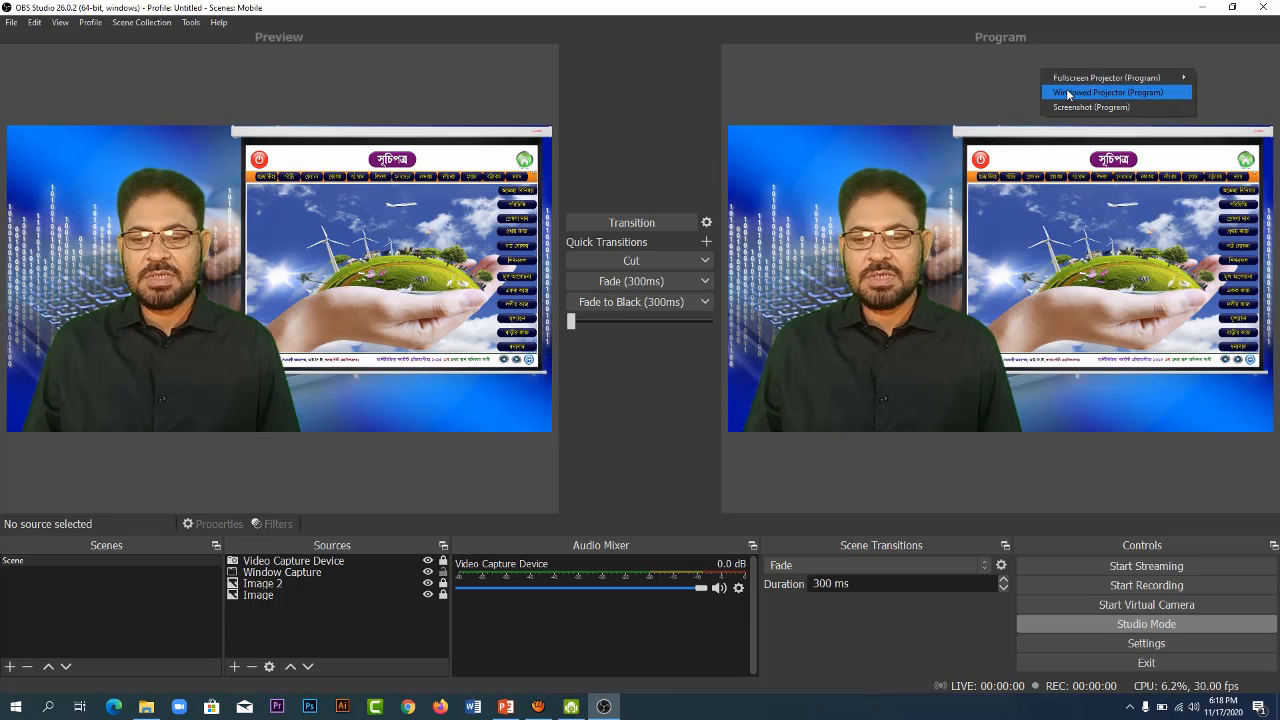
{"action": "left_click", "coordinate": [1068, 93]}
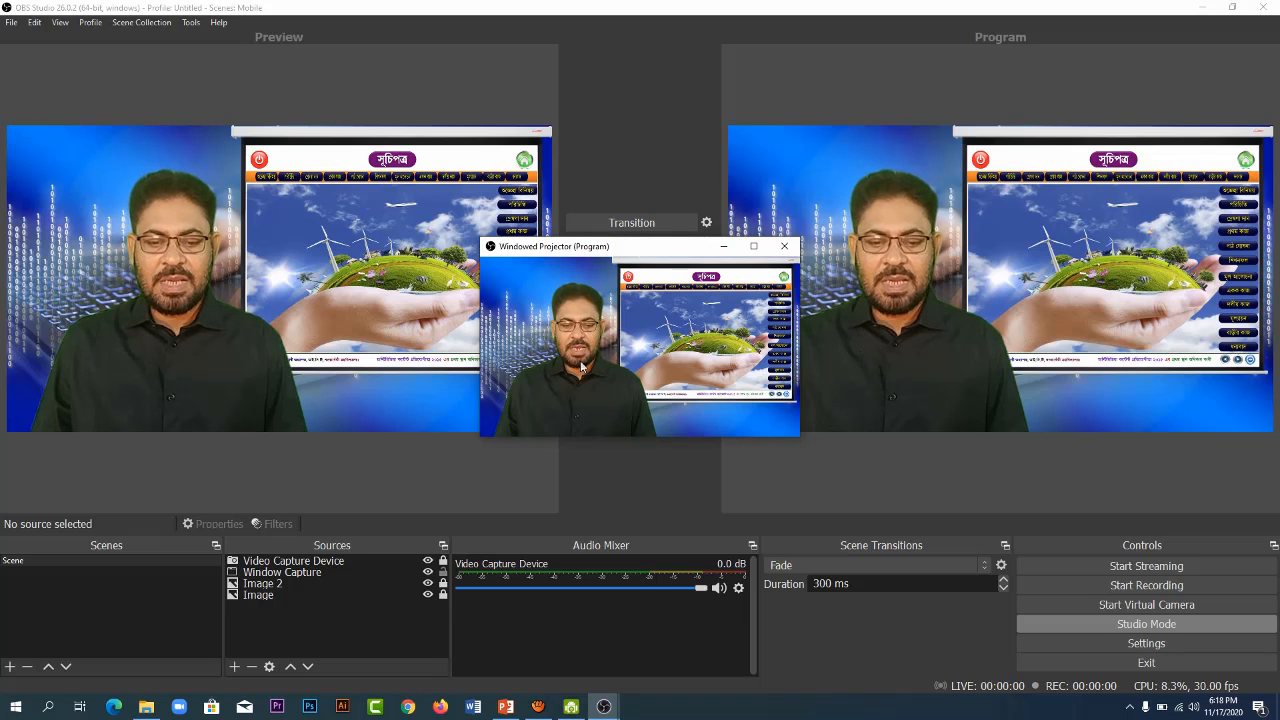
{"action": "left_click_drag", "start_coordinate": [616, 253], "coordinate": [788, 104]}
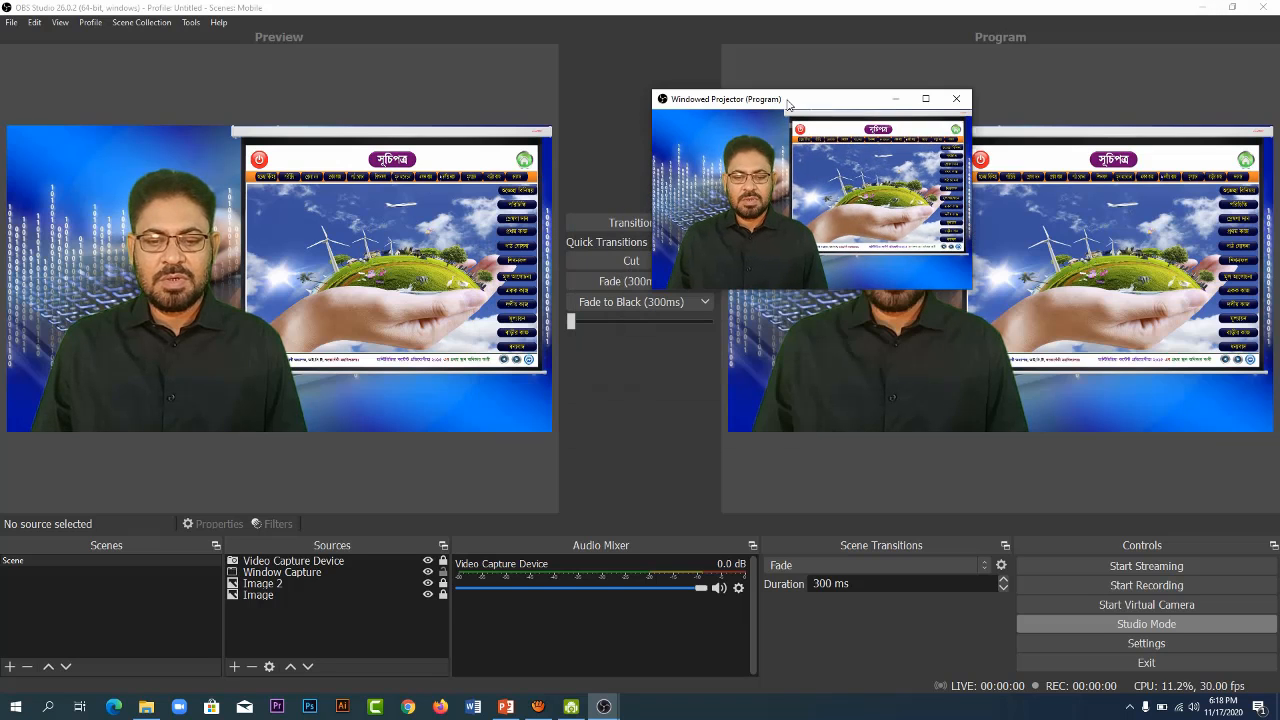
{"action": "right_click", "coordinate": [745, 166]}
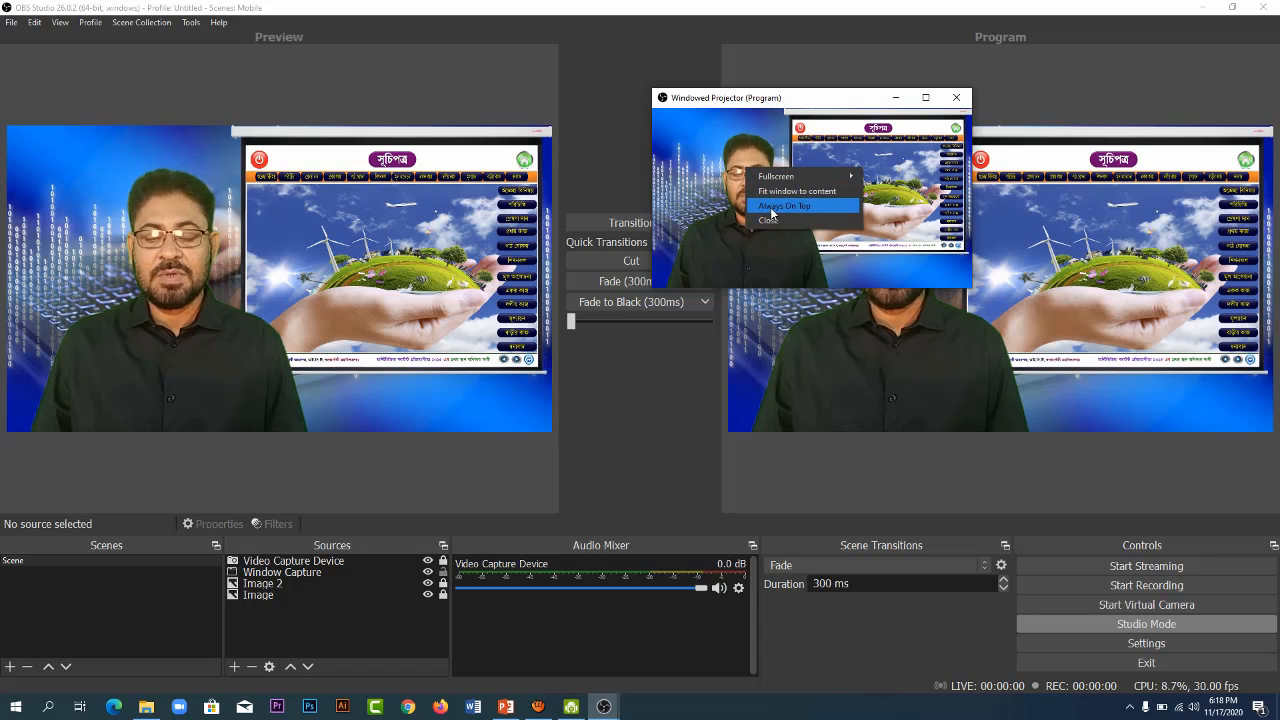
{"action": "left_click", "coordinate": [770, 207]}
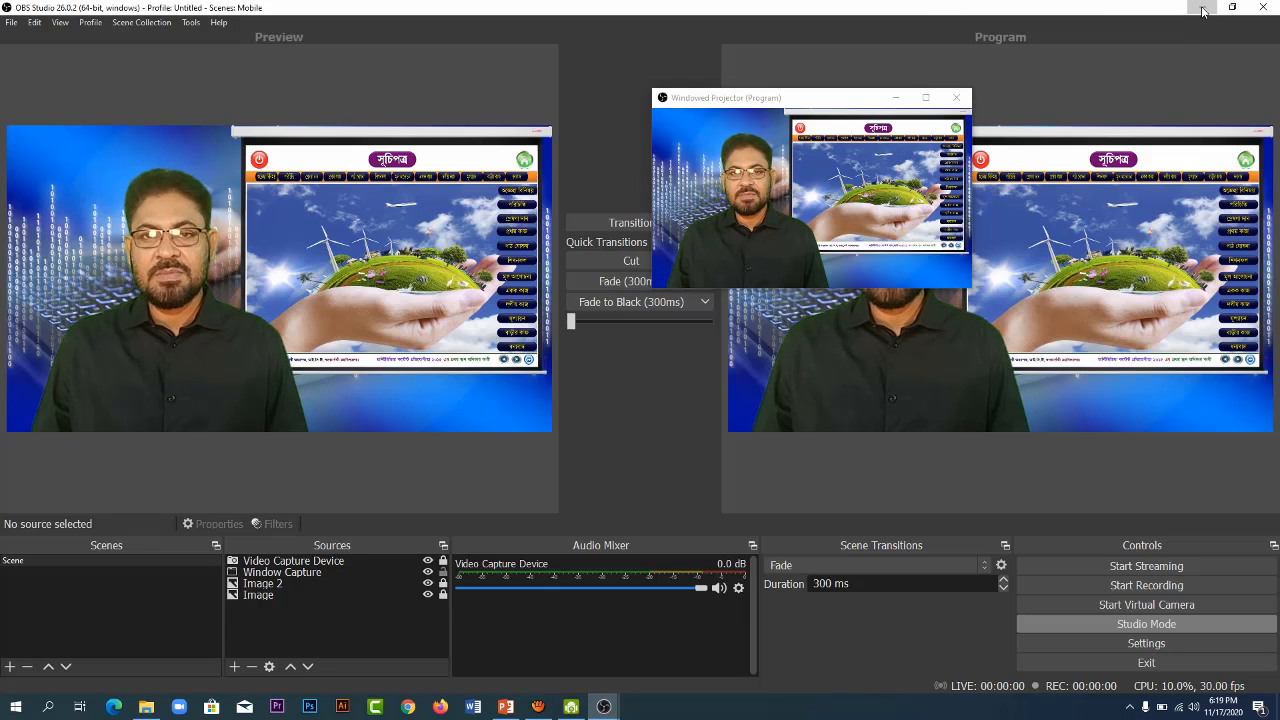
Minimize OBS Studio, and shrink the Windowed Projector into the black margin at the slide show's upper-right corner
{"action": "left_click", "coordinate": [1203, 9]}
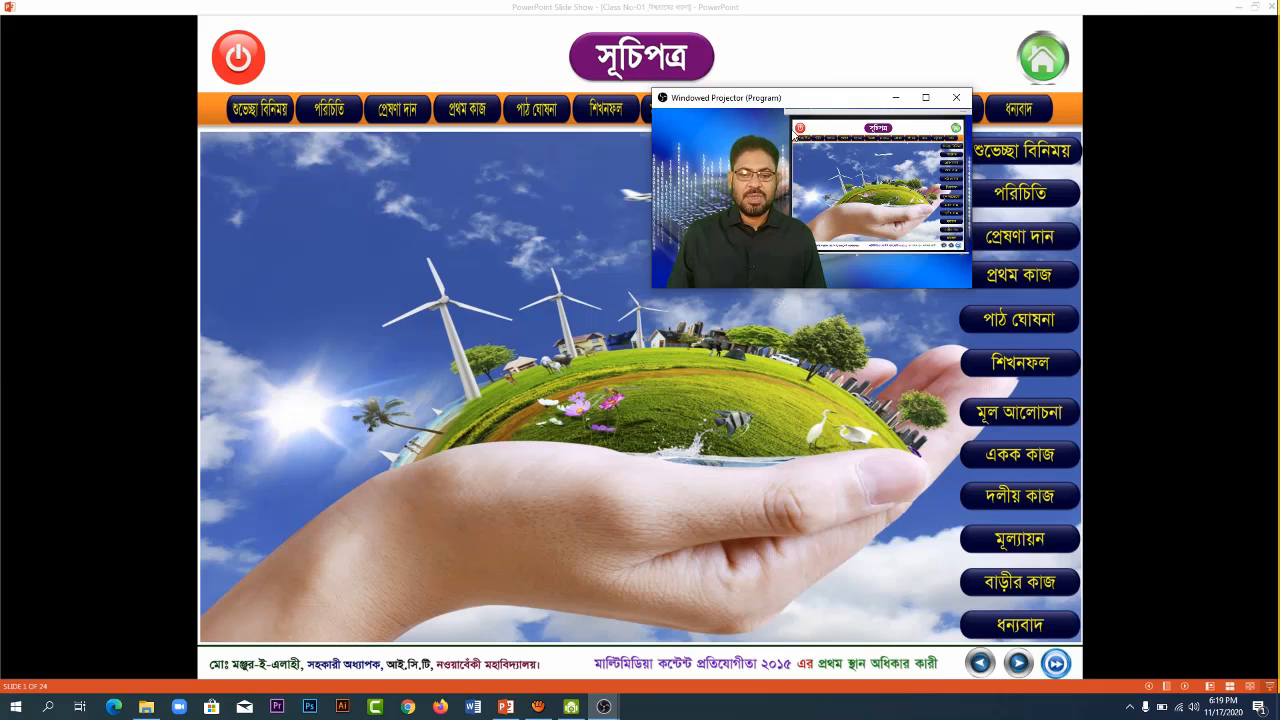
{"action": "left_click_drag", "start_coordinate": [787, 98], "coordinate": [1090, 31]}
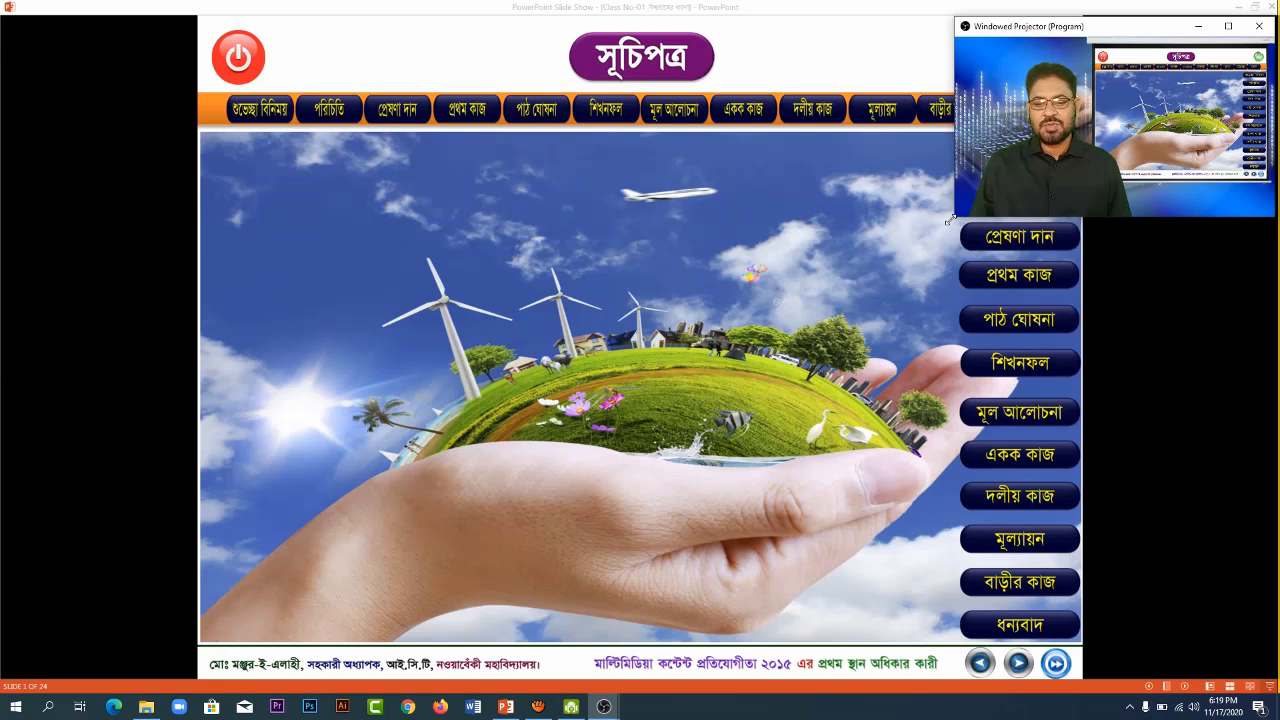
{"action": "left_click_drag", "start_coordinate": [956, 218], "coordinate": [1084, 147]}
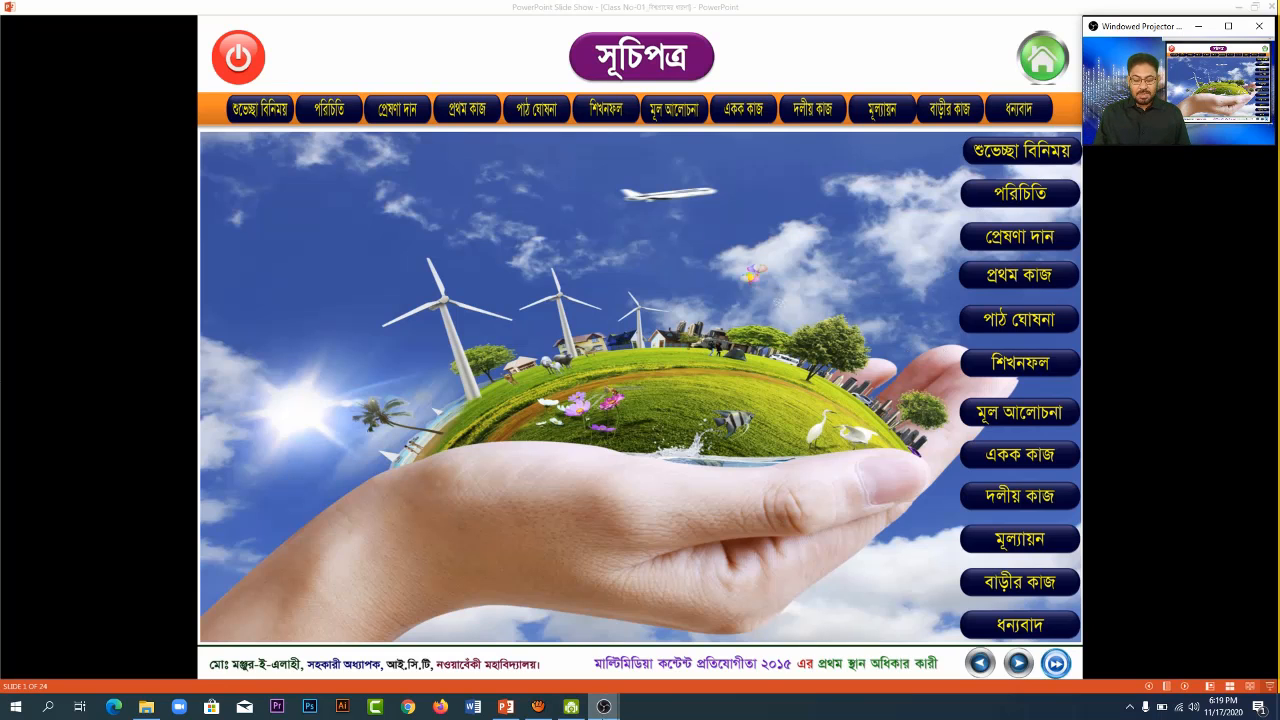
Switch to OBS Studio, set Mic/Auxiliary Audio to Microphone (Conexant SmartAudio HD) and lower the Mic/Aux volume to -8.8 dB
{"action": "mouse_move", "coordinate": [607, 709]}
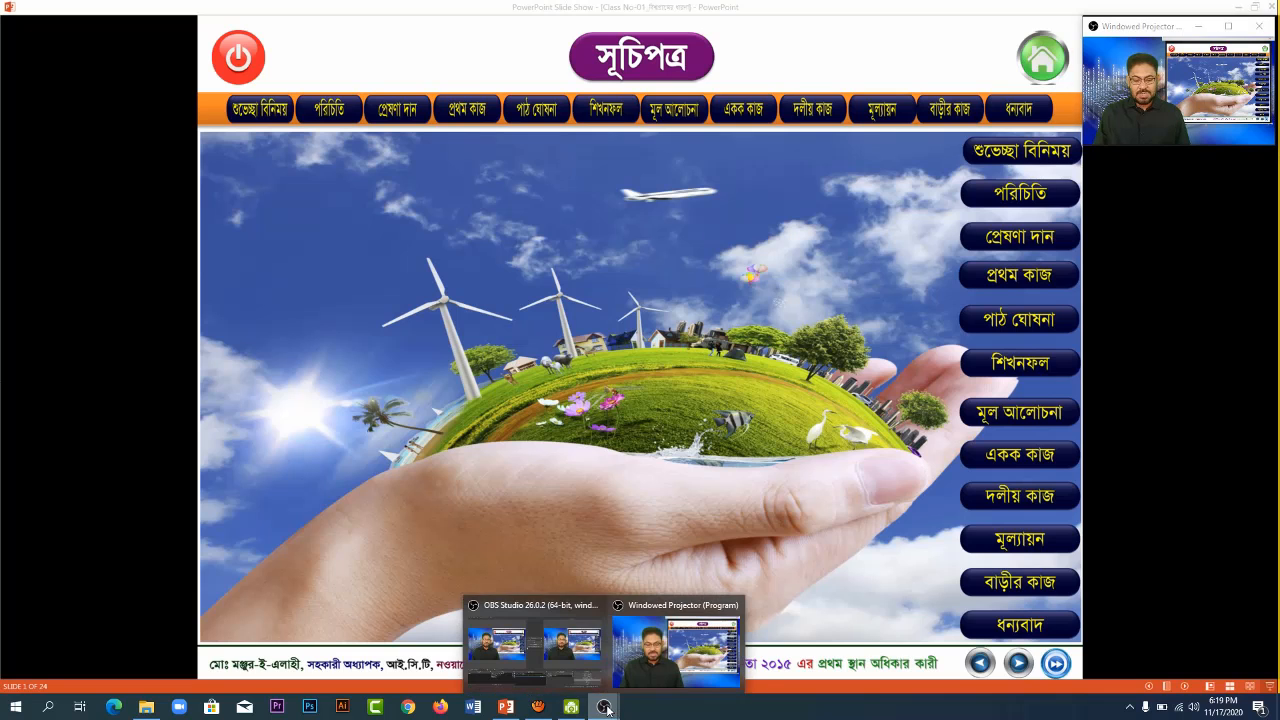
{"action": "left_click", "coordinate": [544, 645]}
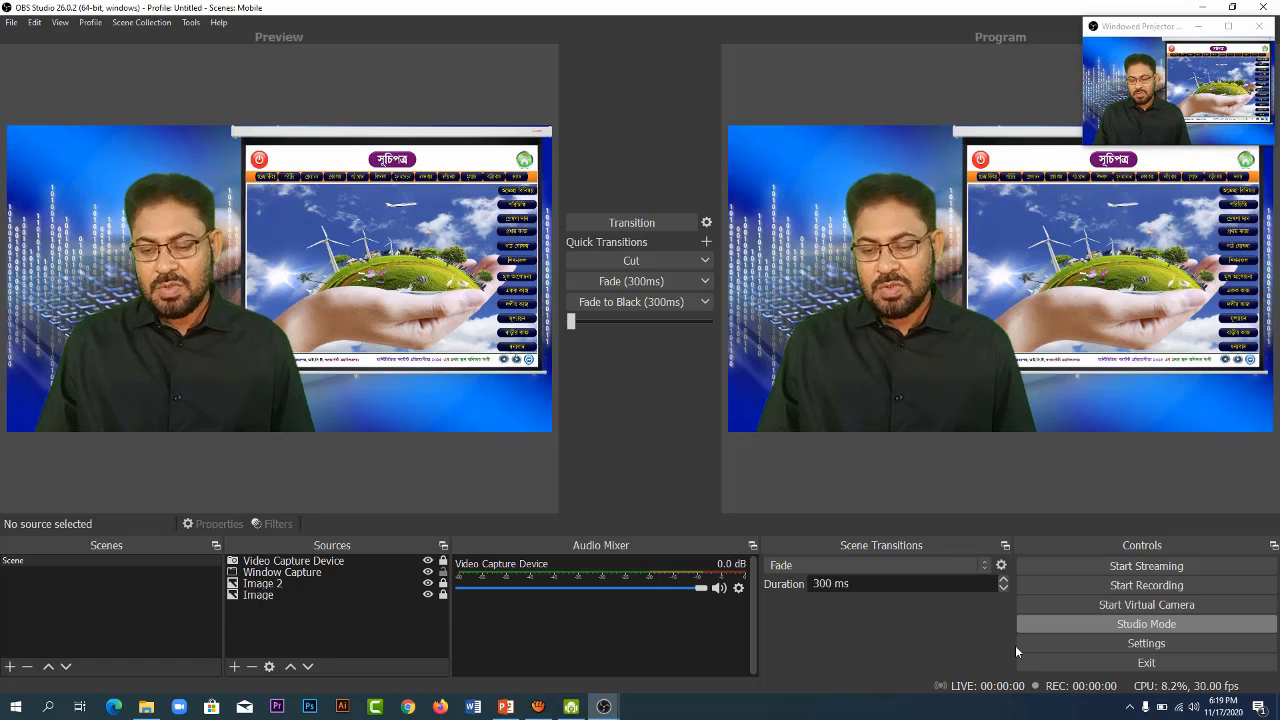
{"action": "left_click", "coordinate": [1128, 645]}
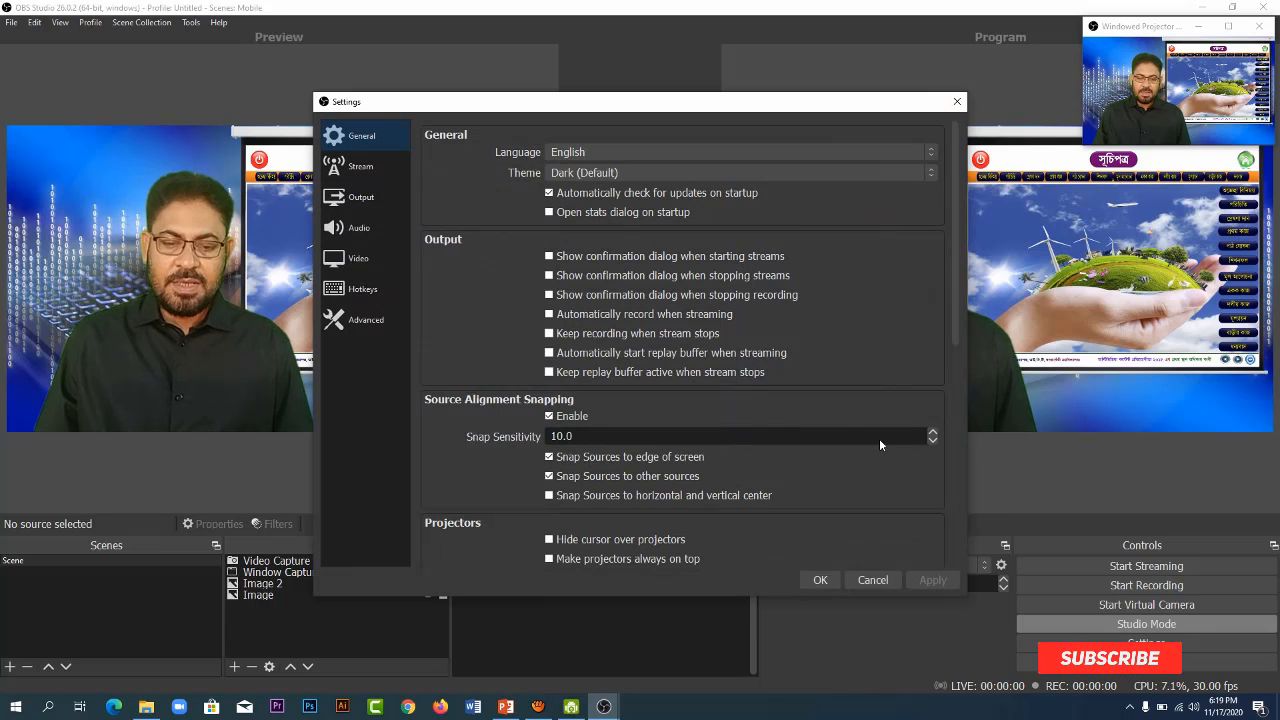
{"action": "left_click", "coordinate": [370, 231]}
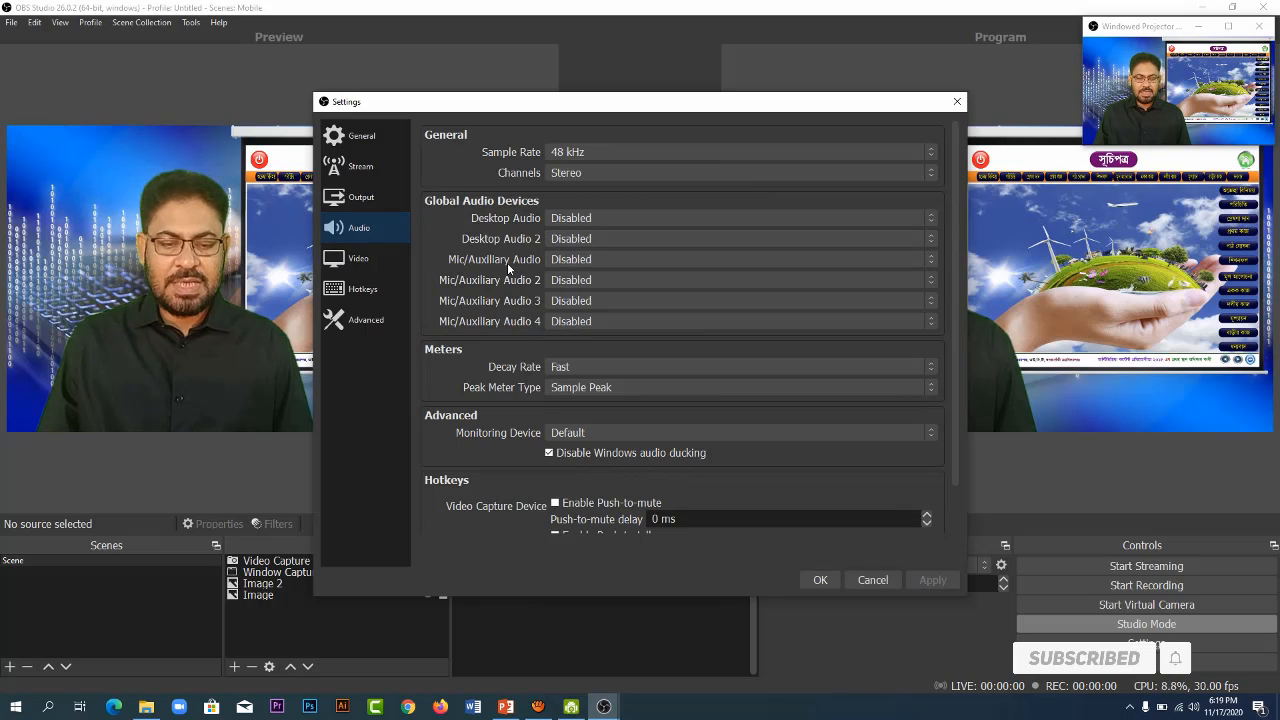
{"action": "left_click", "coordinate": [614, 259]}
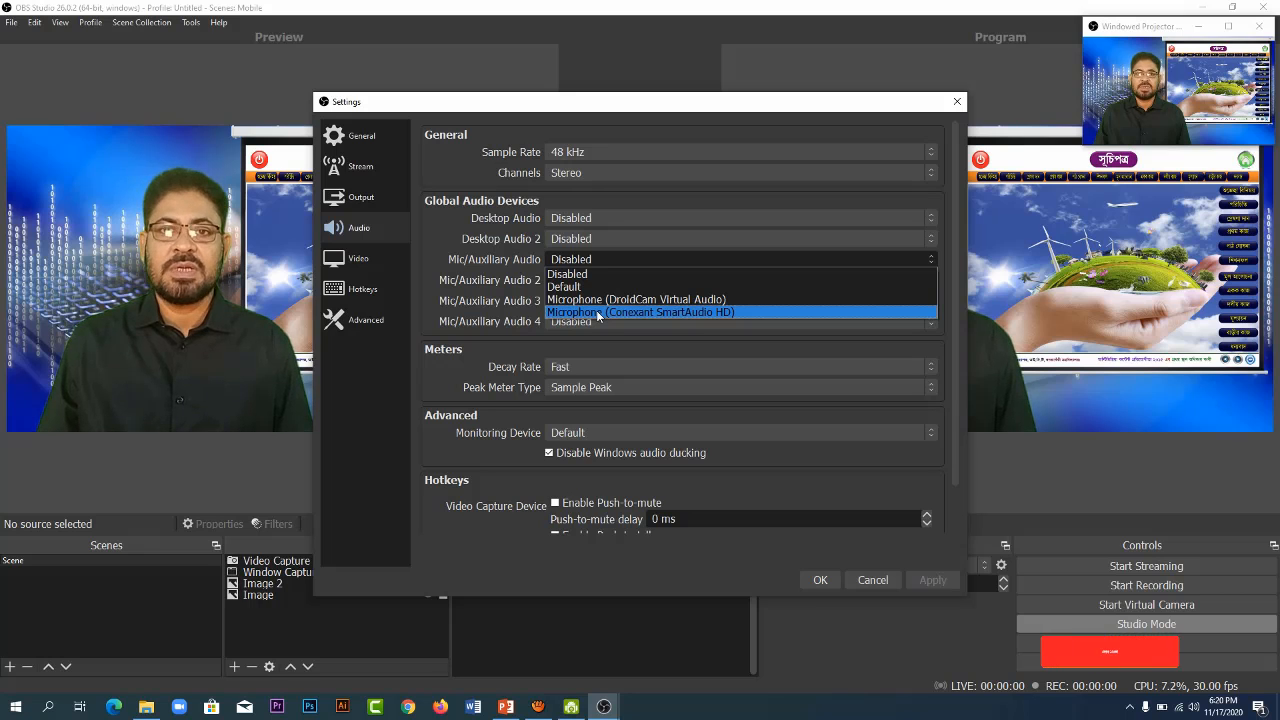
{"action": "left_click", "coordinate": [596, 310]}
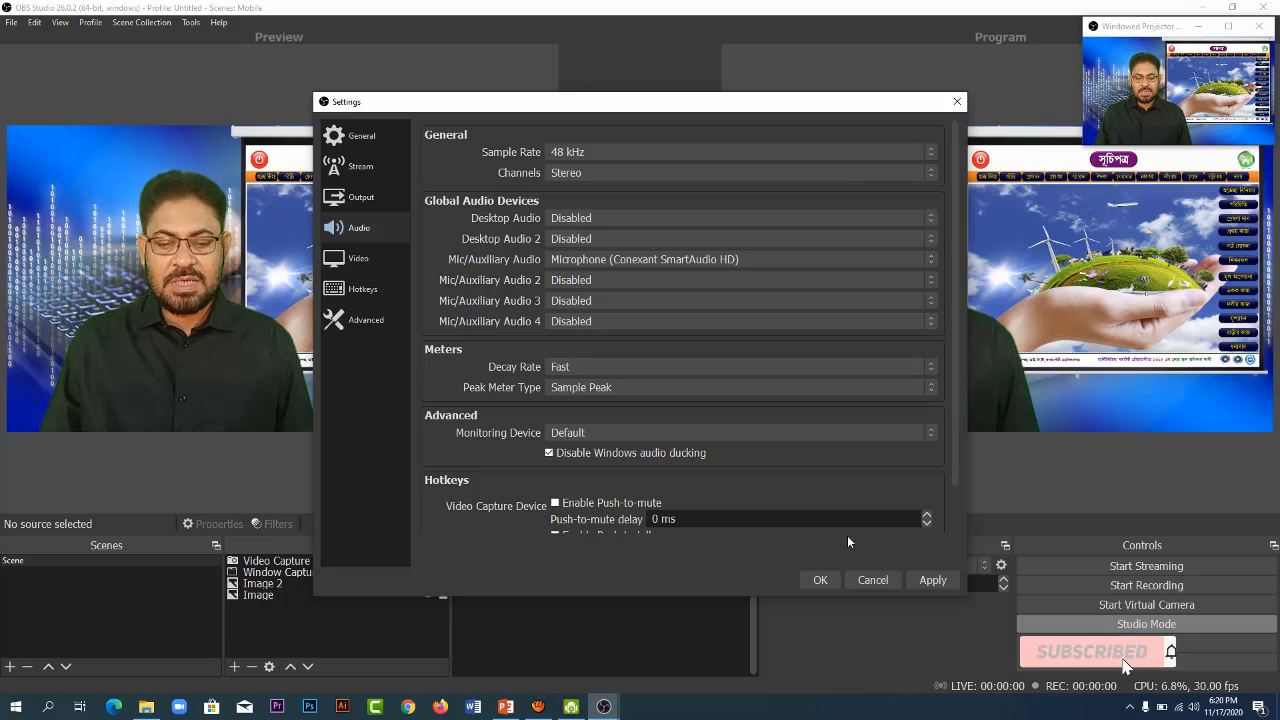
{"action": "left_click", "coordinate": [820, 580]}
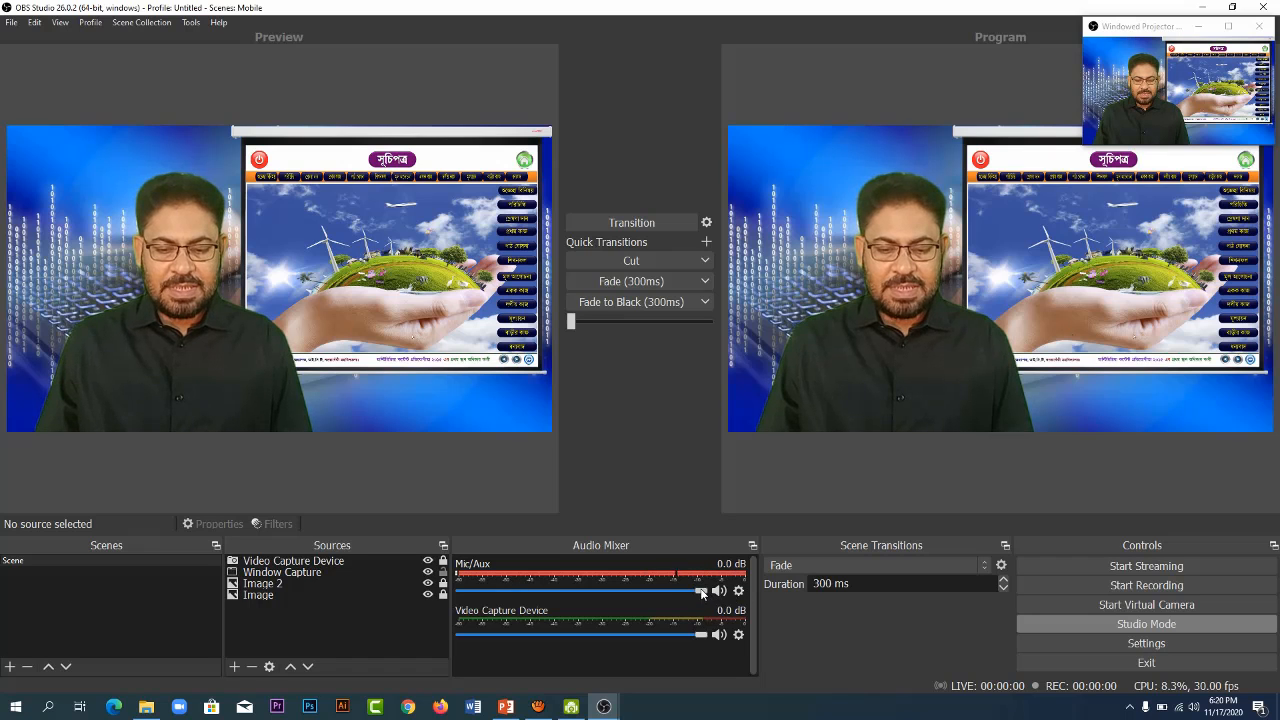
{"action": "left_click_drag", "start_coordinate": [633, 590], "coordinate": [625, 591]}
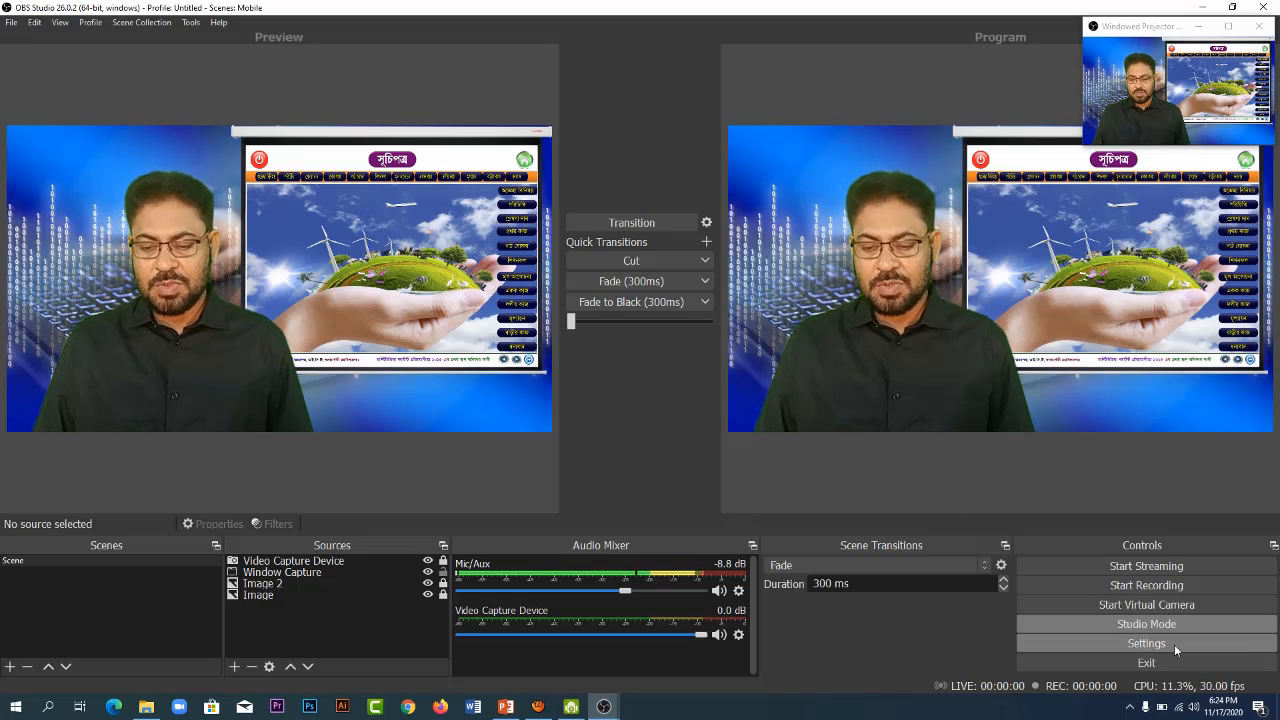
Set the recording format to mp4 in the output settings and apply the change
{"action": "left_click", "coordinate": [1174, 643]}
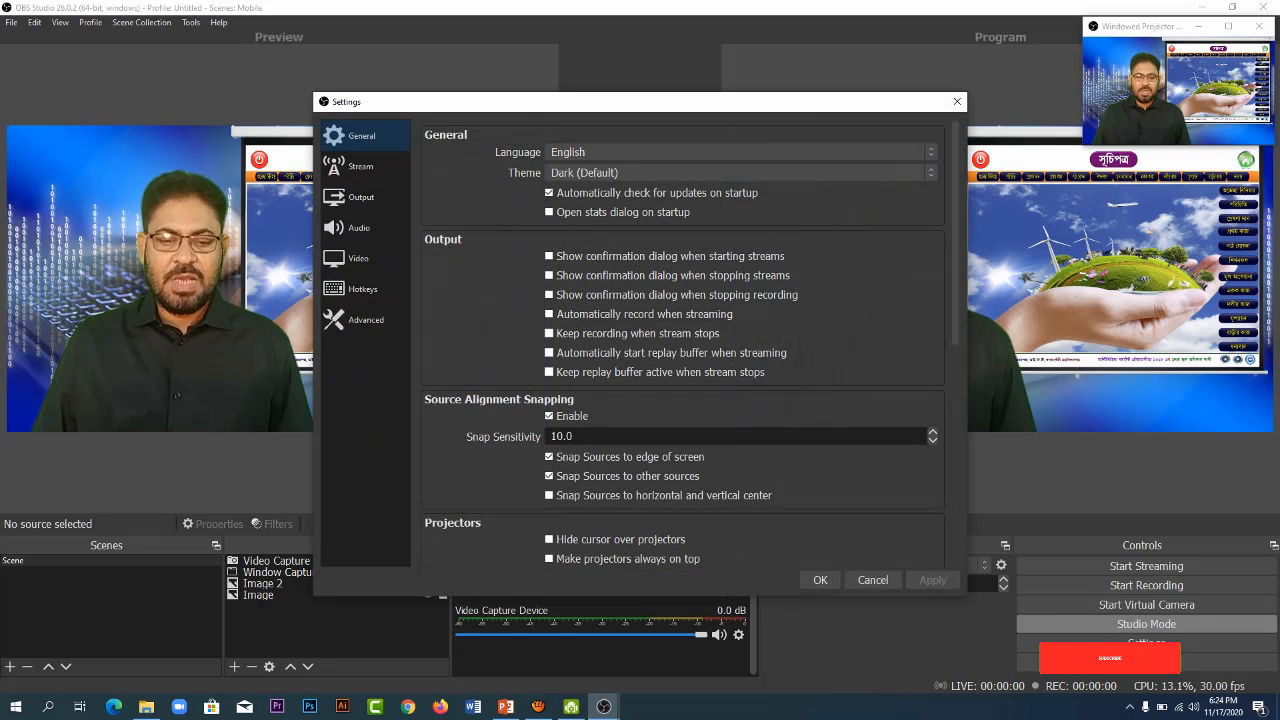
{"action": "left_click", "coordinate": [348, 198]}
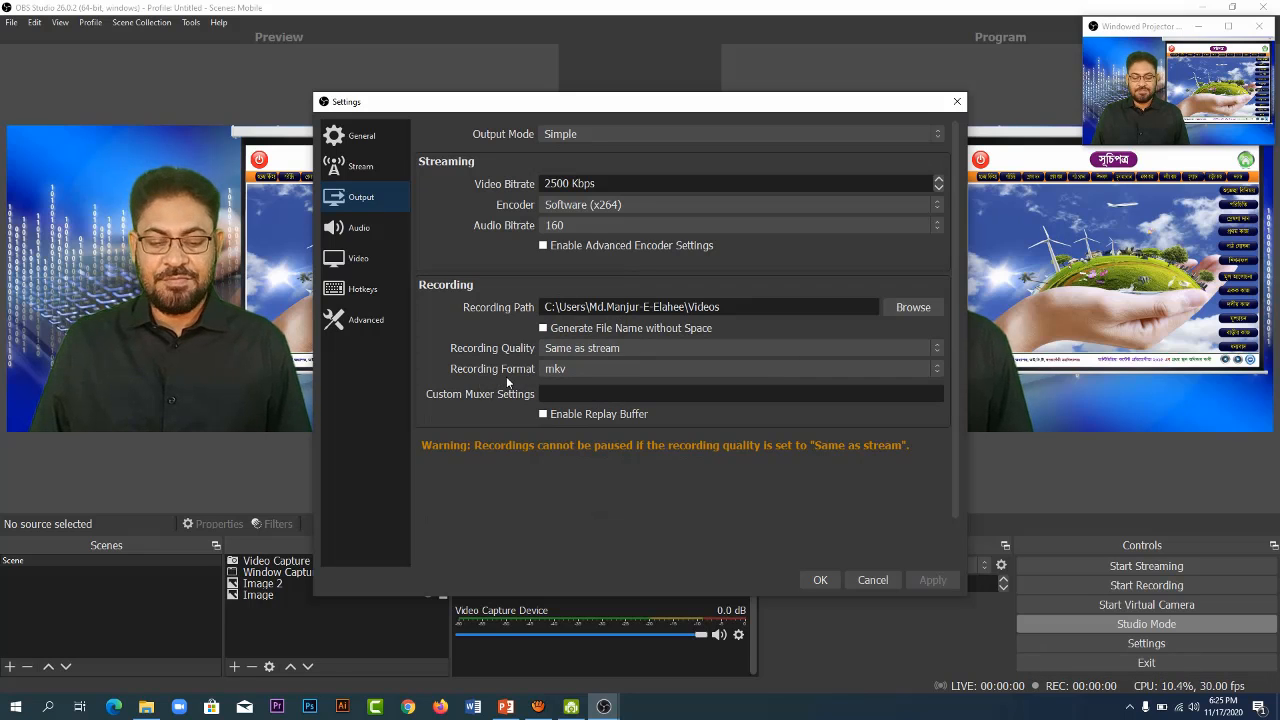
{"action": "left_click", "coordinate": [592, 370]}
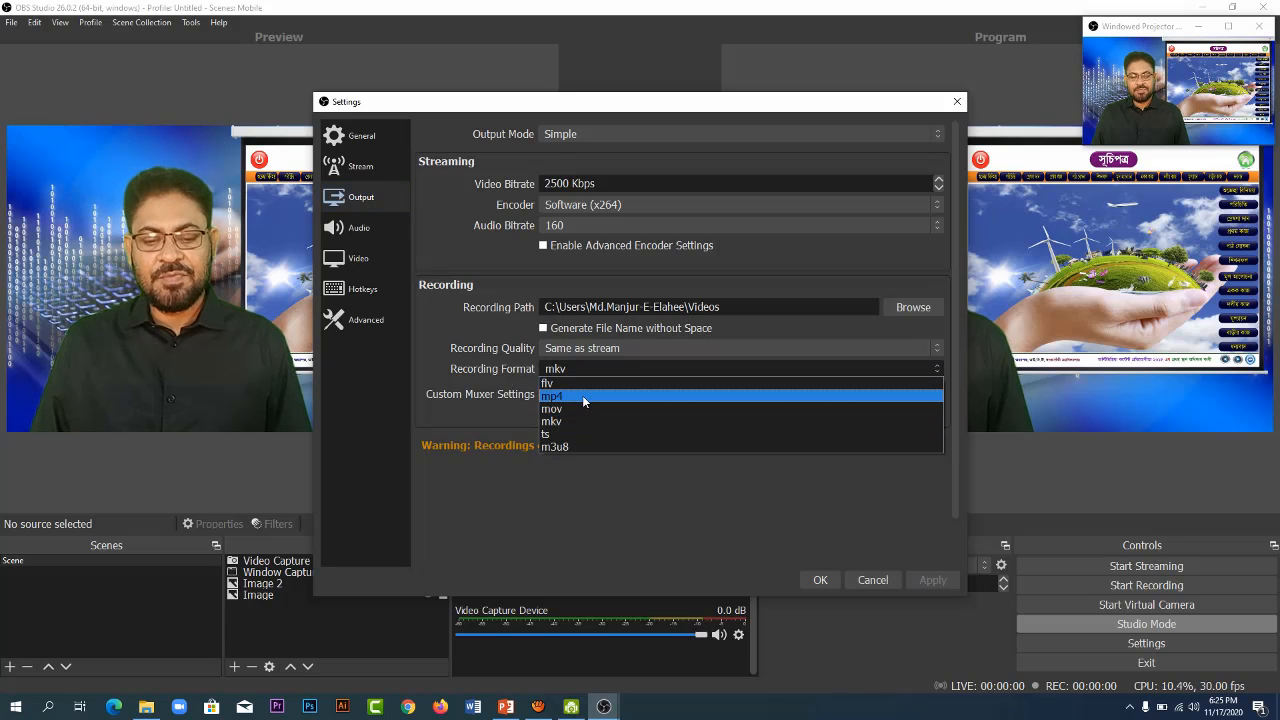
{"action": "left_click", "coordinate": [583, 397]}
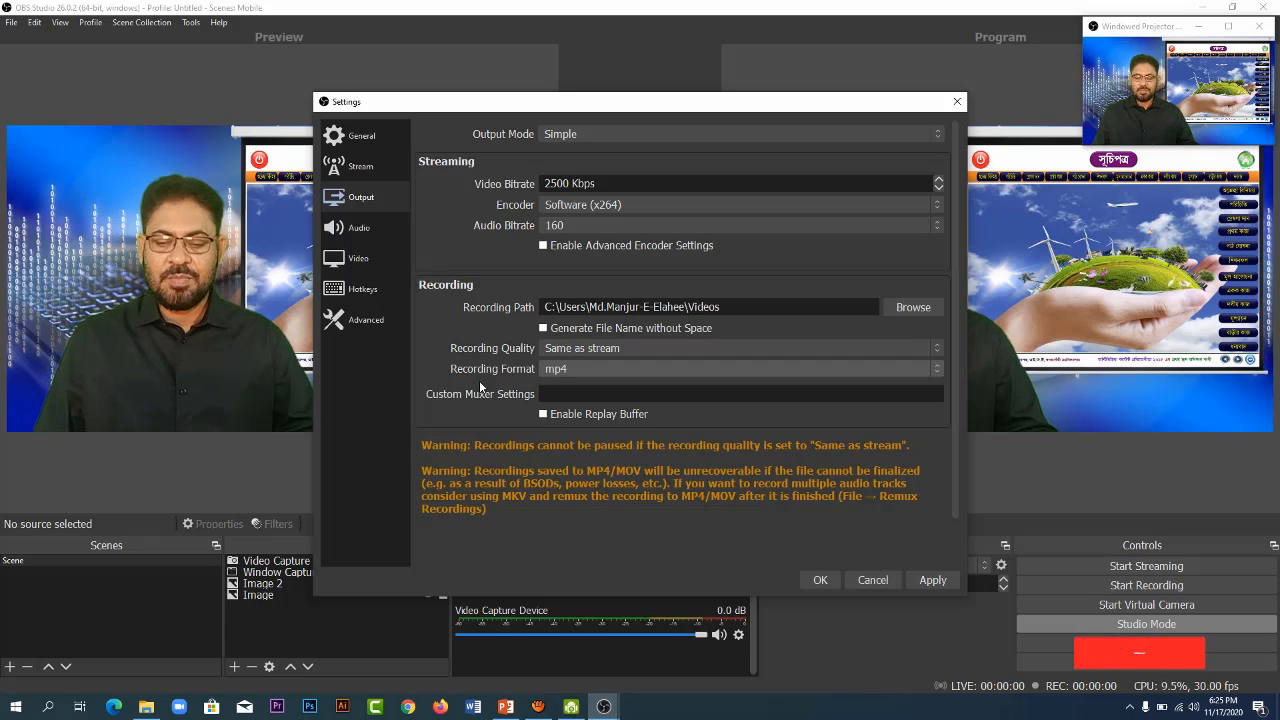
{"action": "left_click", "coordinate": [932, 580]}
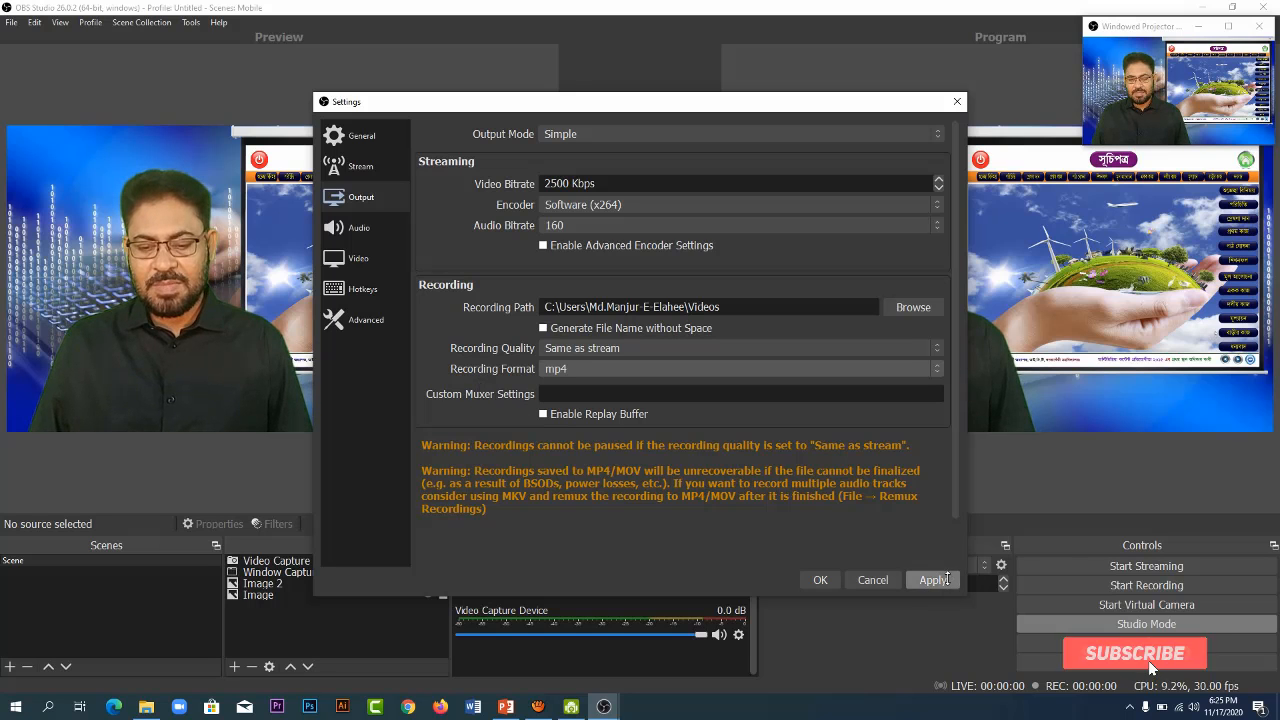
{"action": "left_click", "coordinate": [820, 581]}
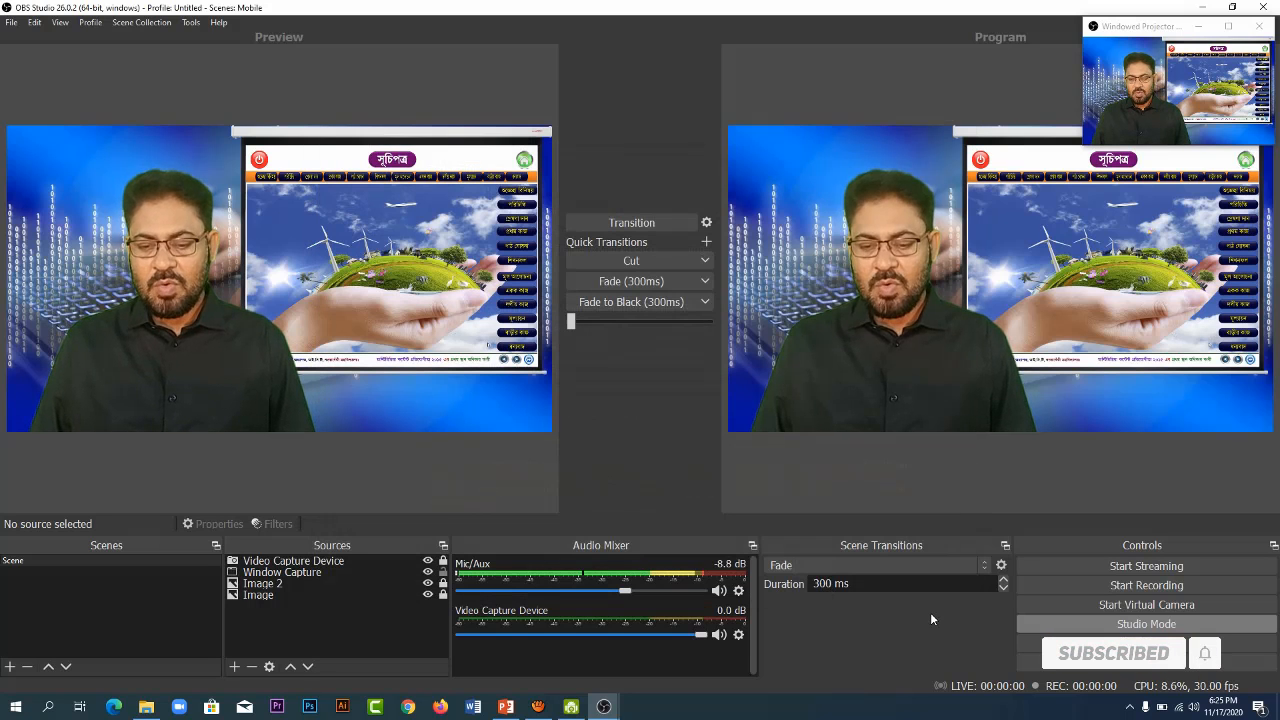
Start recording, minimize OBS Studio to return to the PowerPoint slide show, and advance through its slides
{"action": "left_click", "coordinate": [1149, 587]}
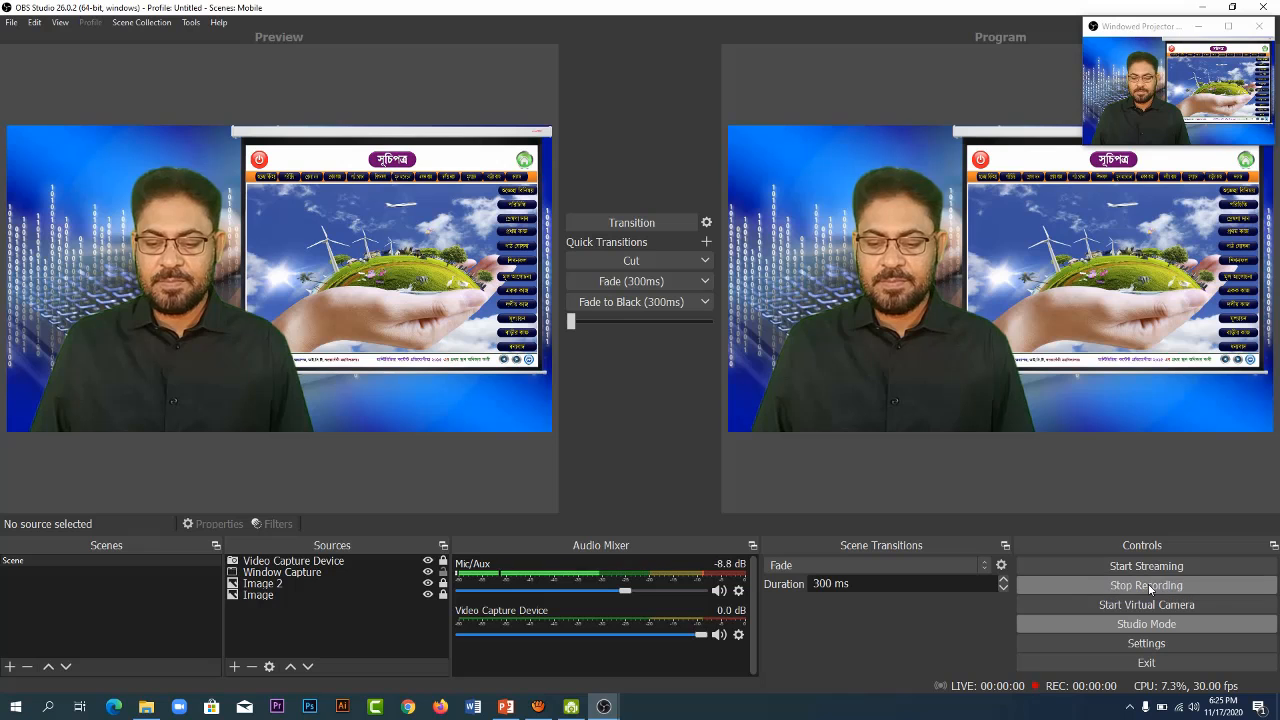
{"action": "left_click", "coordinate": [1206, 7]}
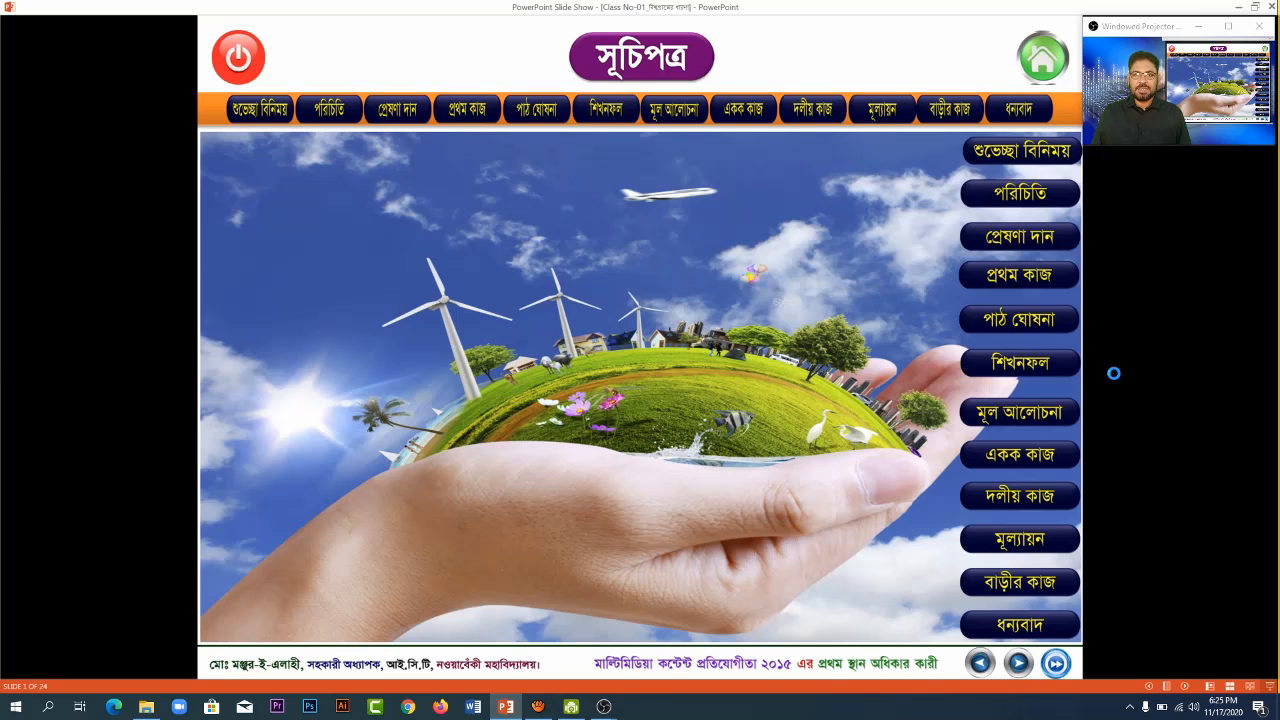
{"action": "key", "text": "Right"}
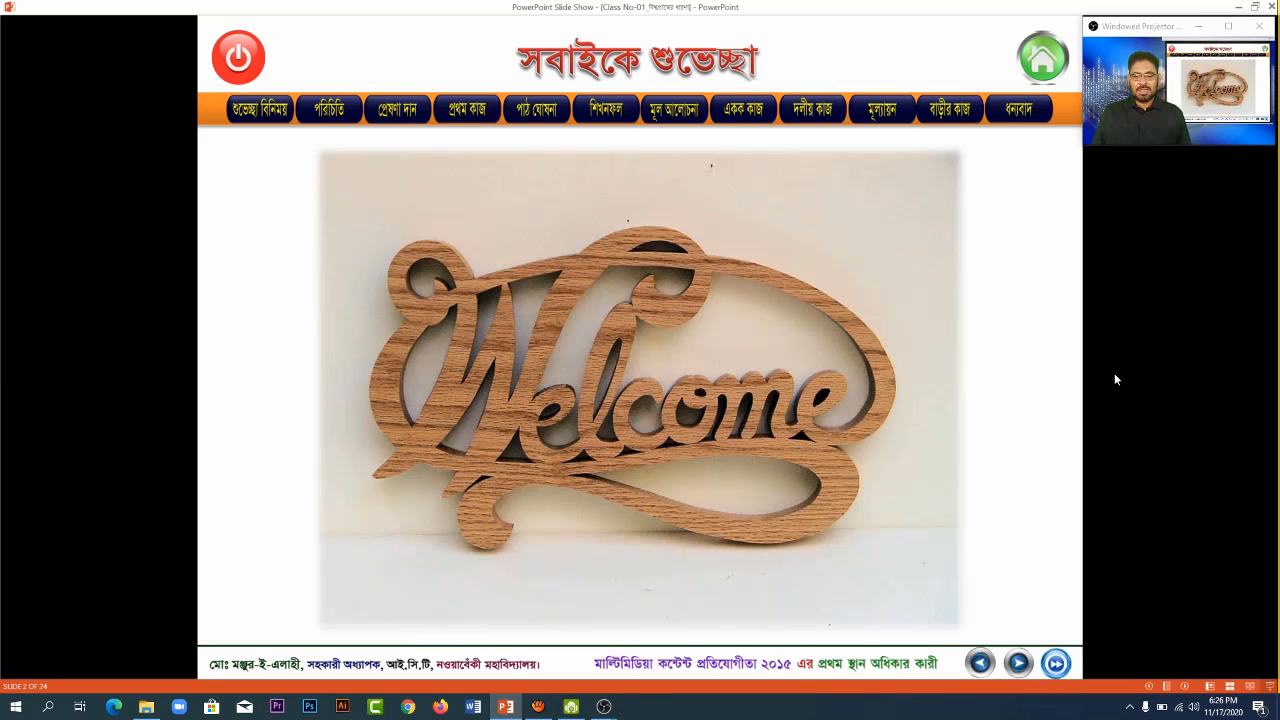
{"action": "key", "text": "Right"}
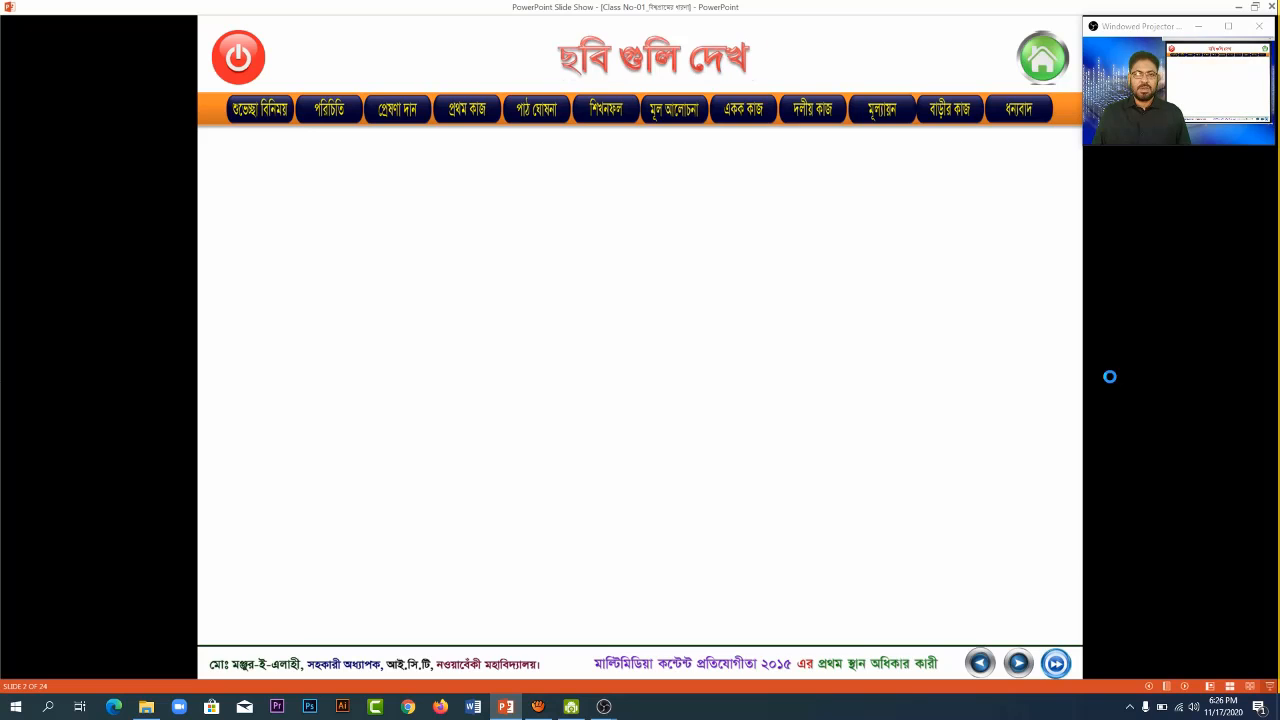